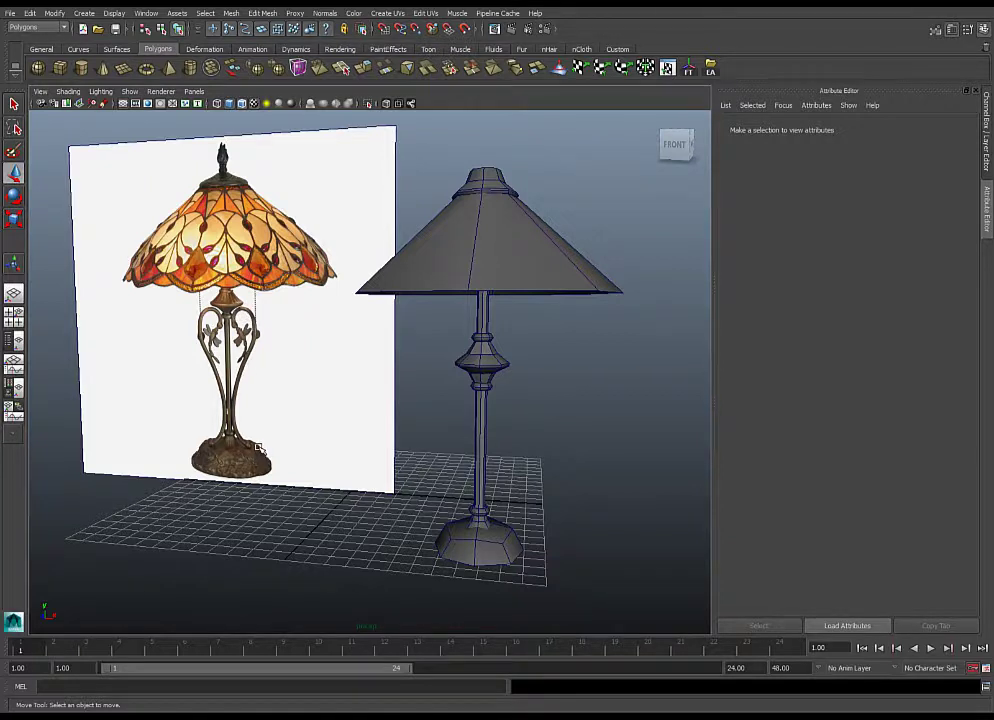
In the front view, start a Bezier curve beside the stem's lower collar and add its second point at the bulge's outer edge.
key("space")
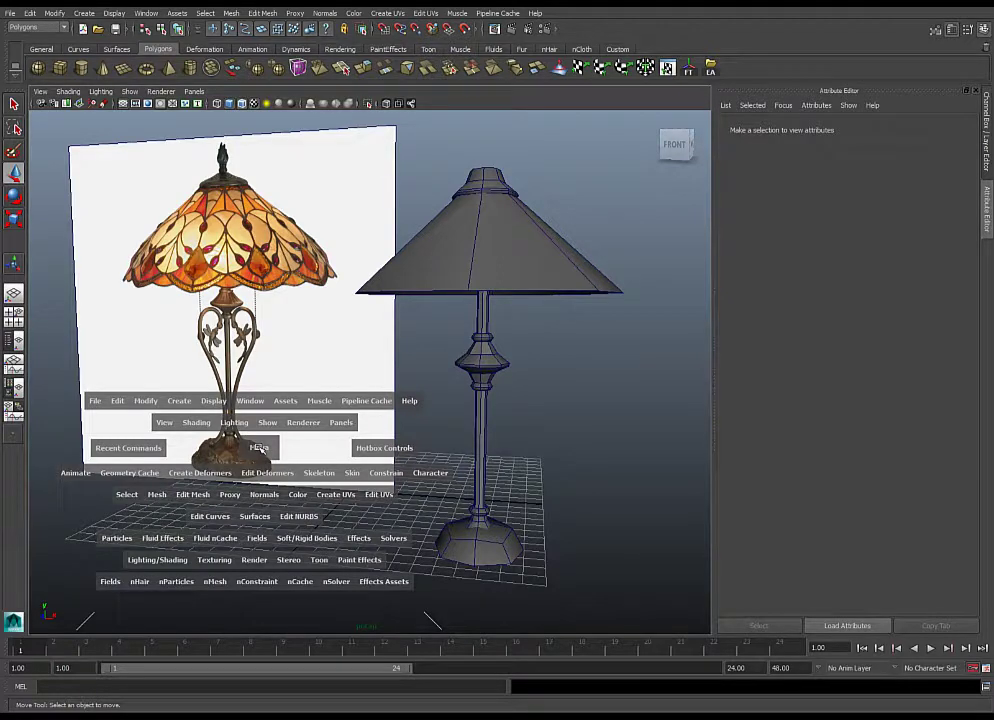
left_click(259, 452)
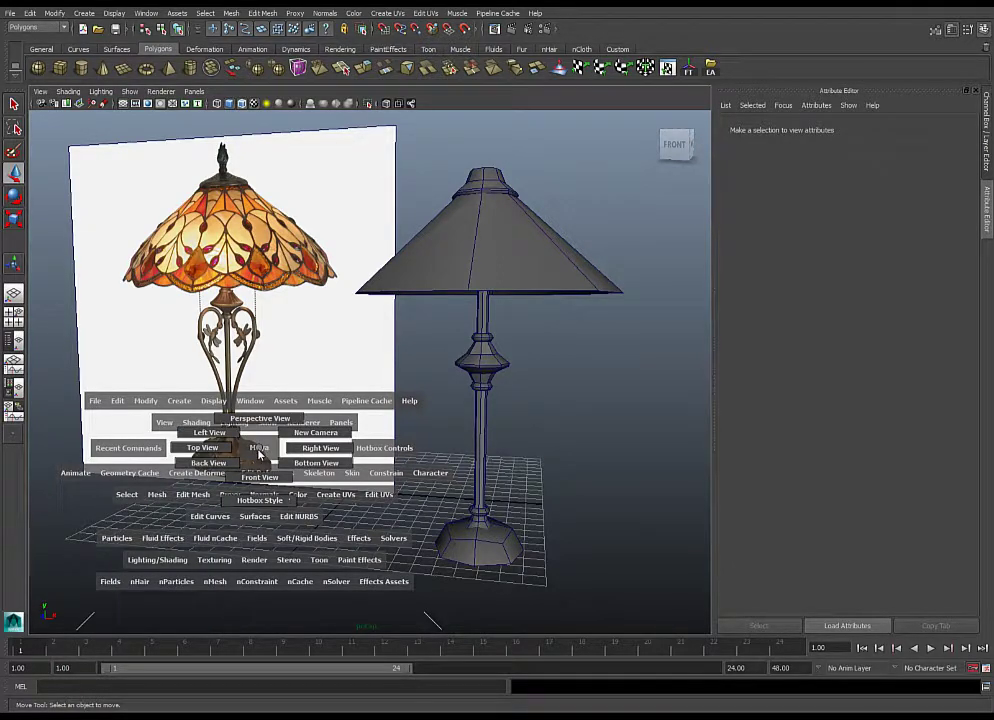
left_click_drag(259, 455, 259, 476)
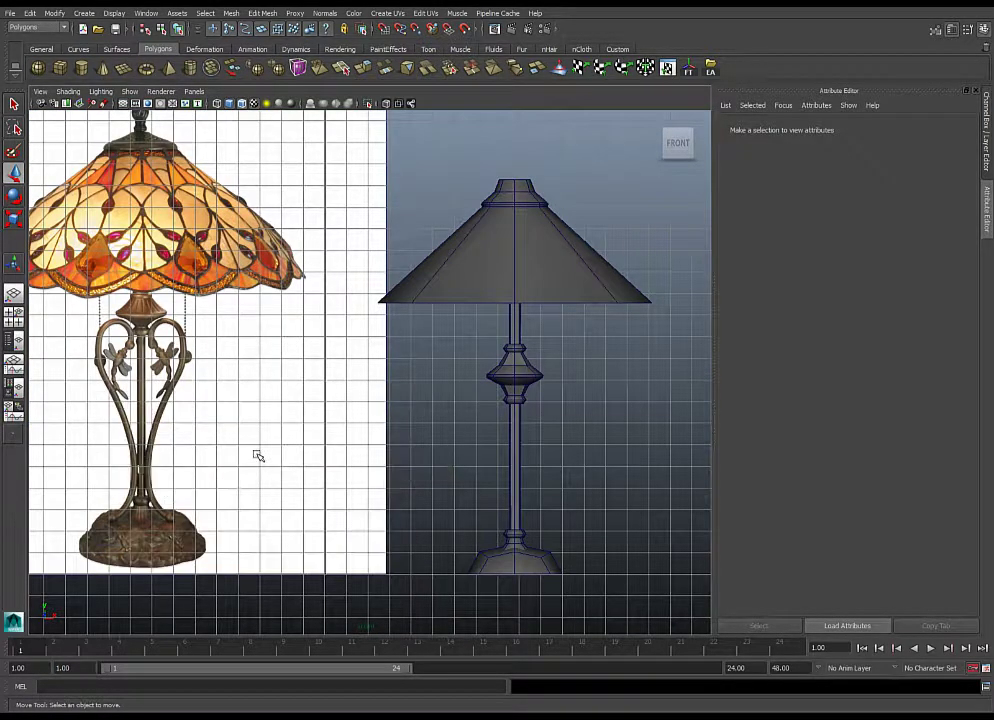
mouse_move(490, 408)
middle_mouse_down("alt")
mouse_move(471, 407)
mouse_move(488, 403)
middle_mouse_up("alt")
left_click(83, 13)
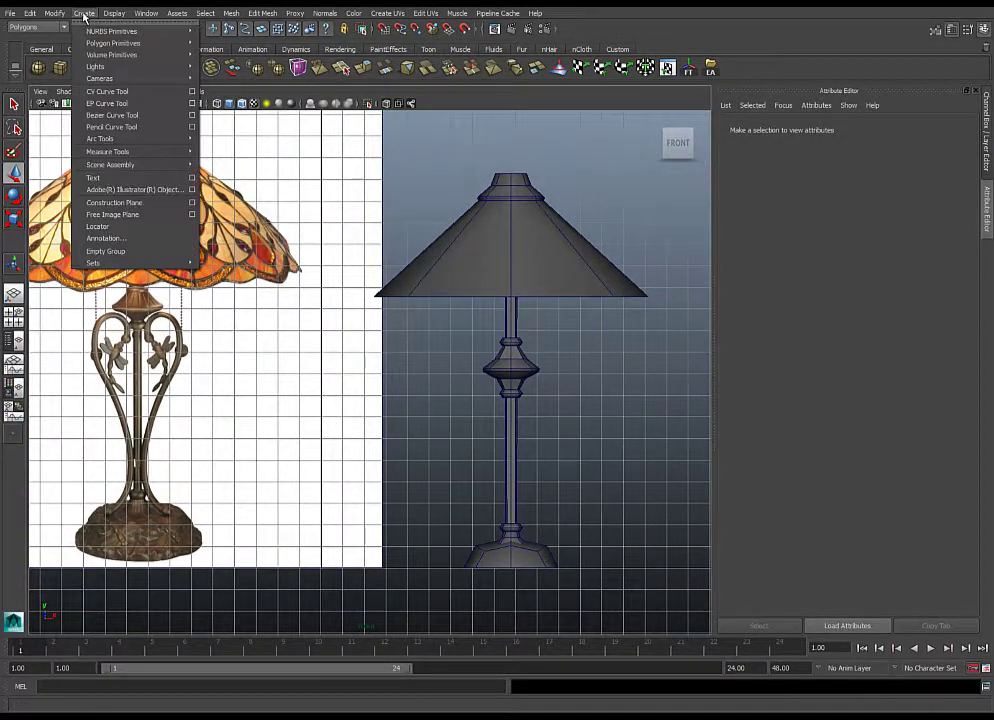
left_click(113, 113)
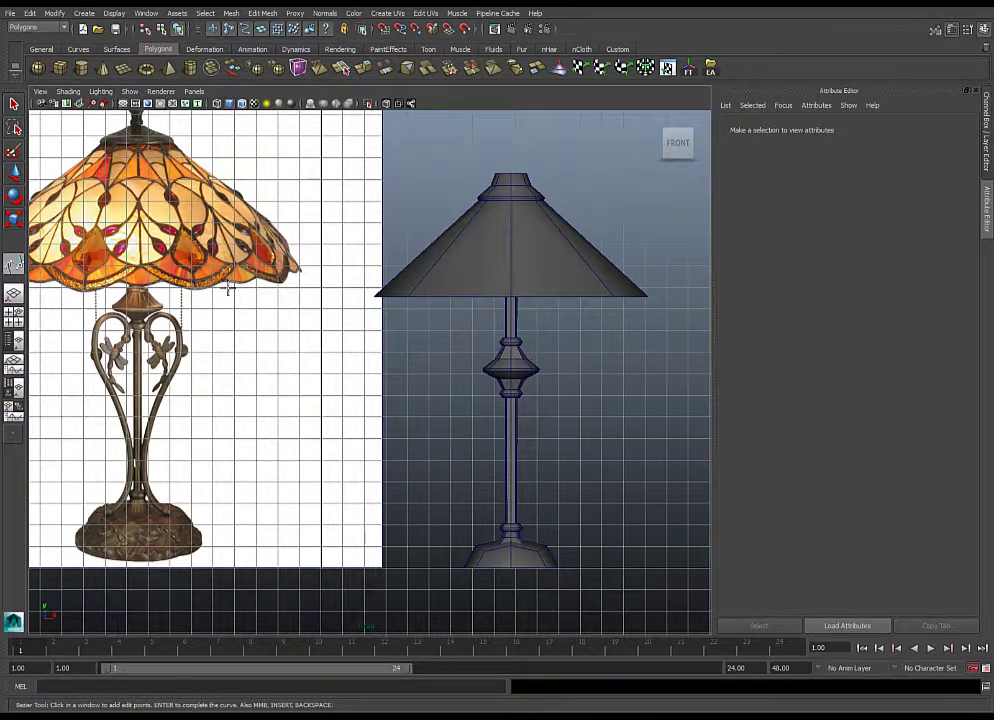
middle_click_drag(444, 366, 459, 369, "alt")
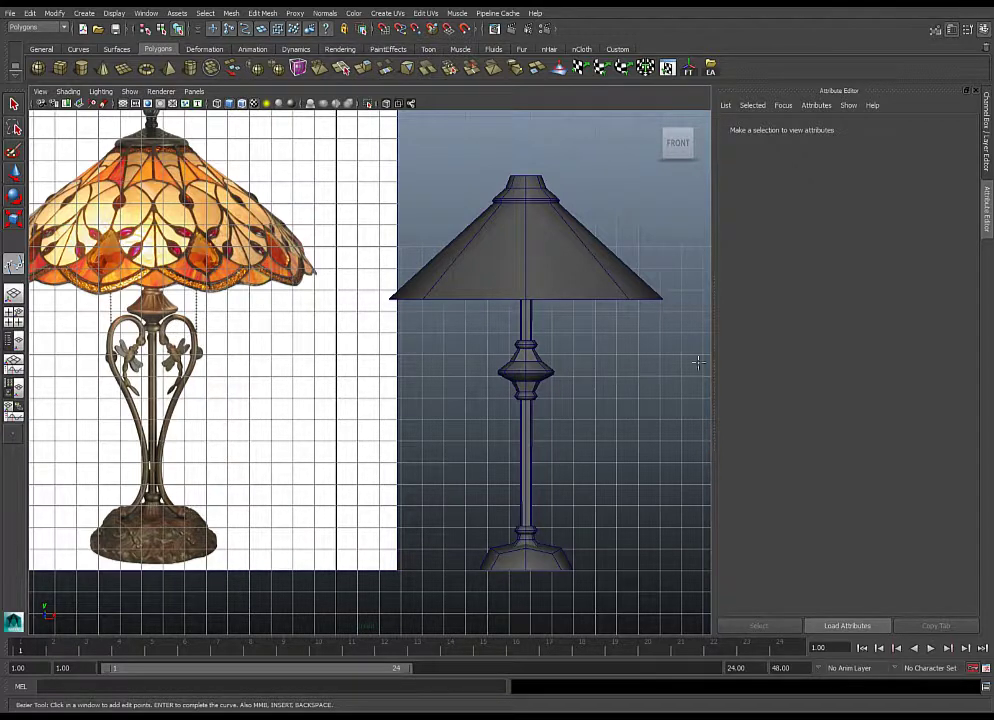
middle_click_drag(559, 362, 578, 371, "alt")
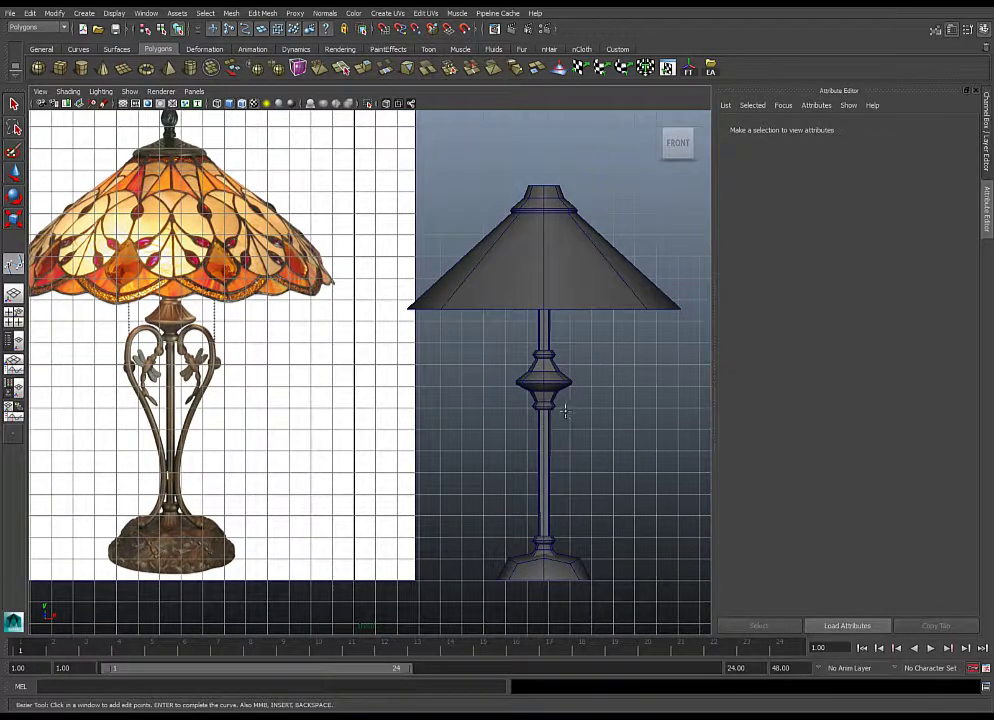
left_click(563, 406)
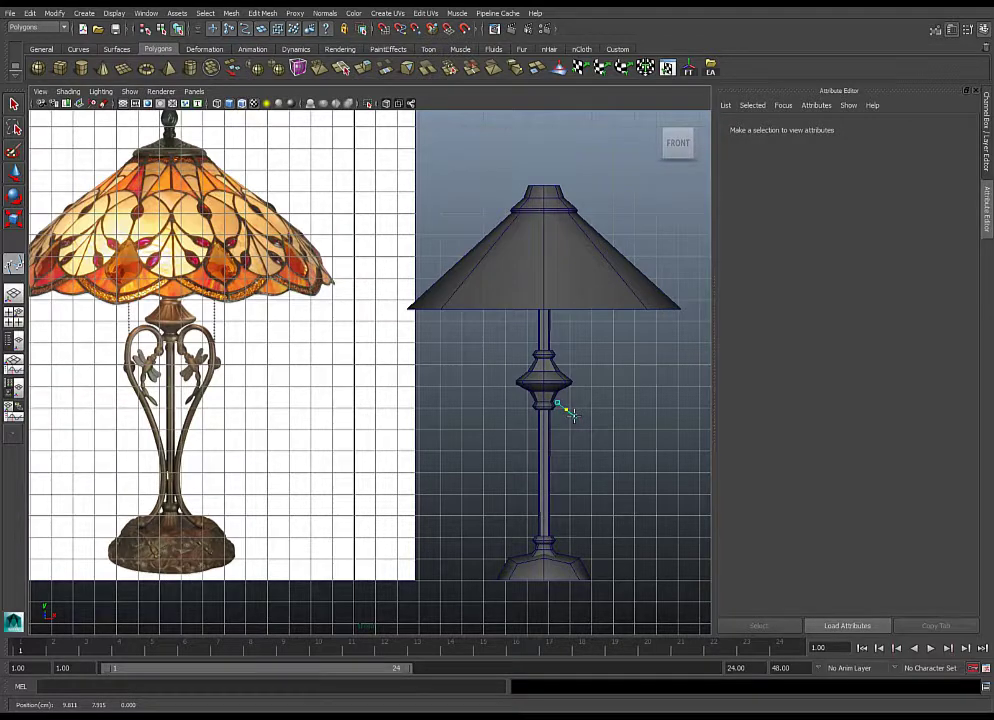
left_click(573, 414)
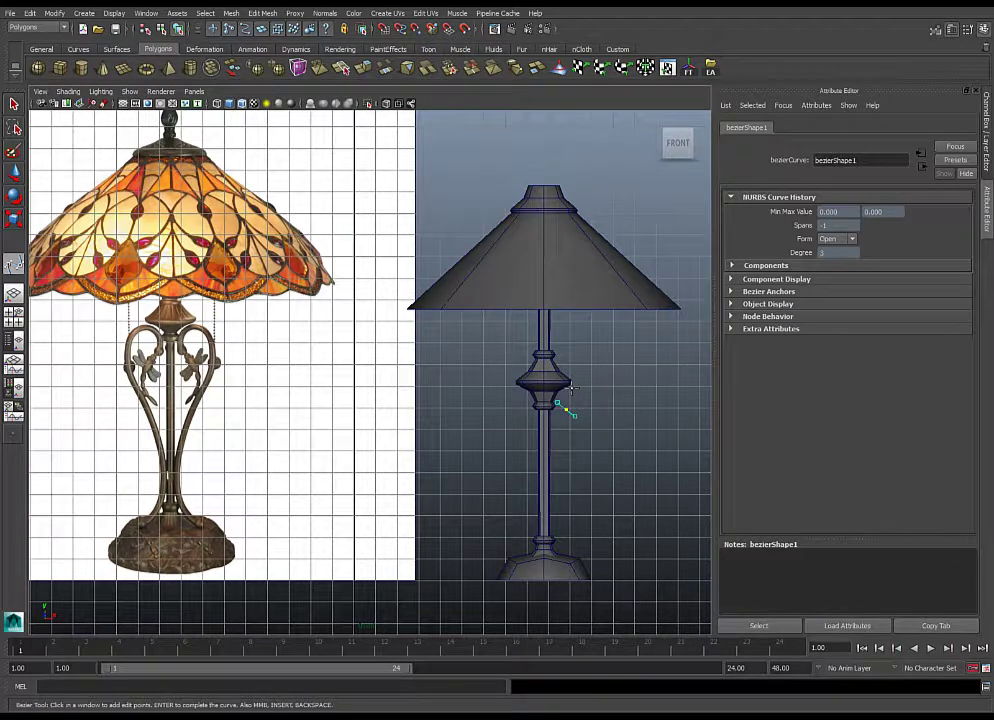
left_click(570, 389)
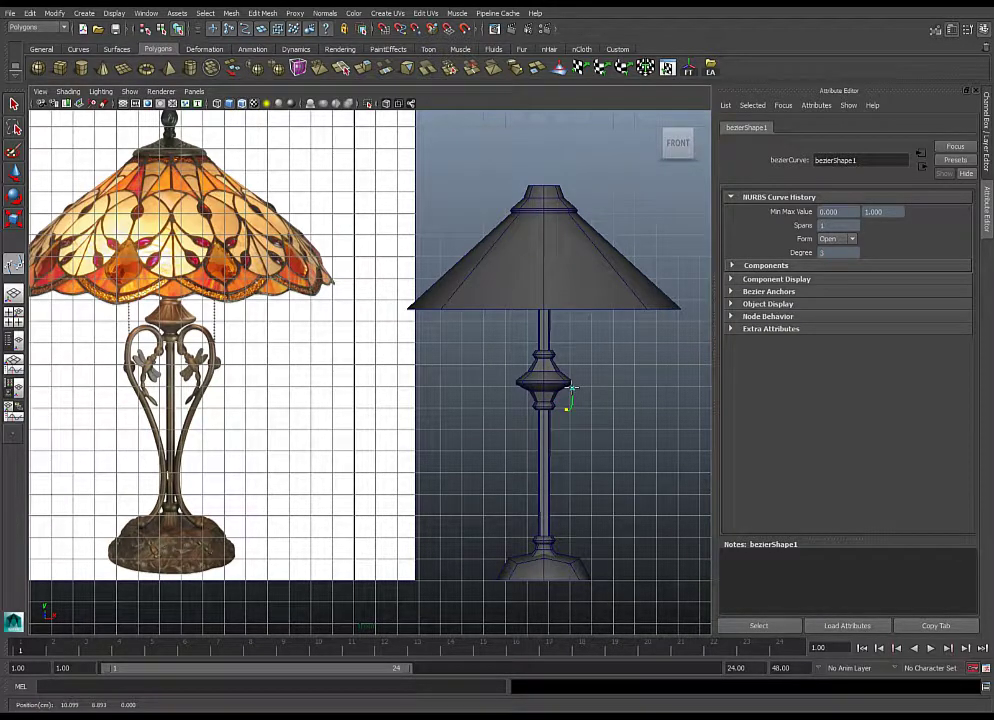
Continue the Bezier curve outward, back in along the stem and down onto the lamp base, and complete it.
left_click_drag(570, 404, 591, 443)
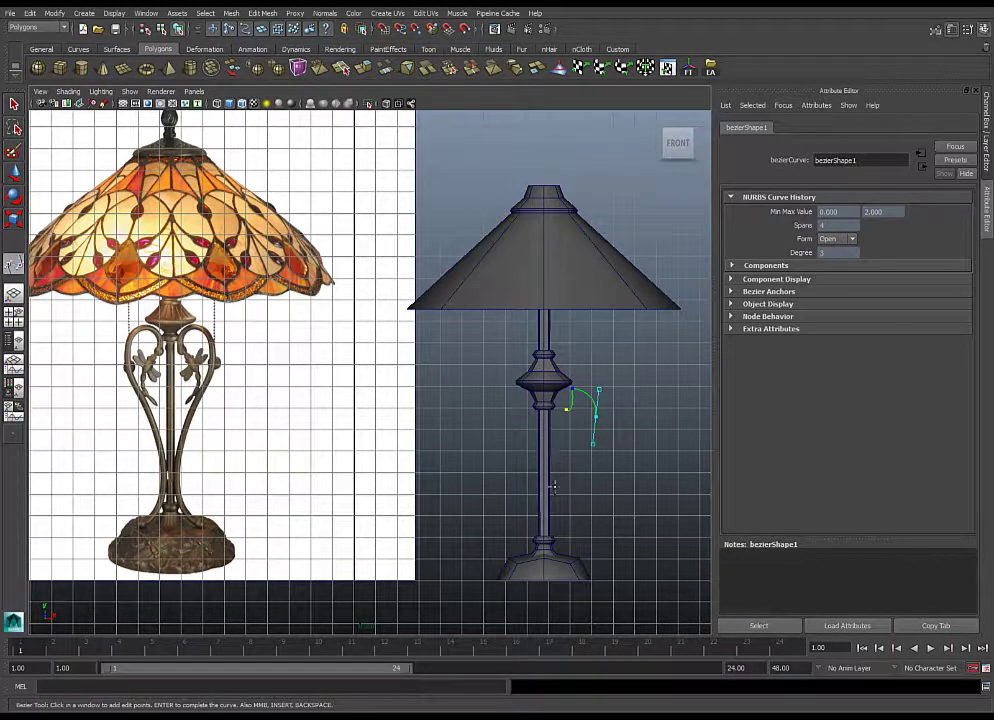
left_click_drag(555, 478, 553, 501)
left_click_drag(568, 552, 586, 559)
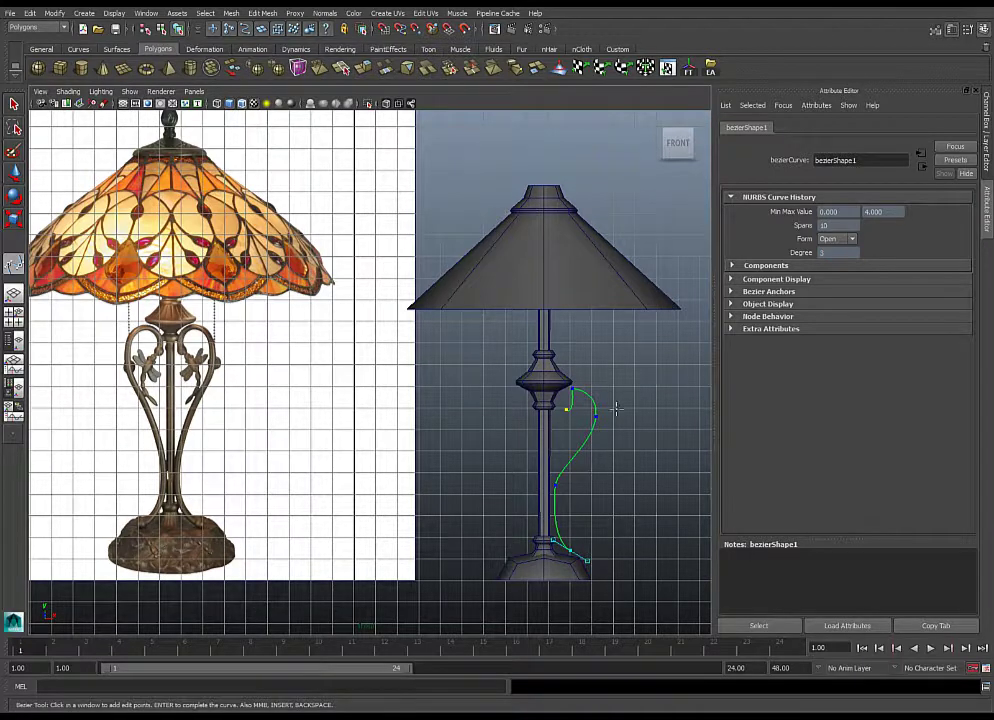
key("Return")
Center the pivot of the new Bezier curve.
key("w")
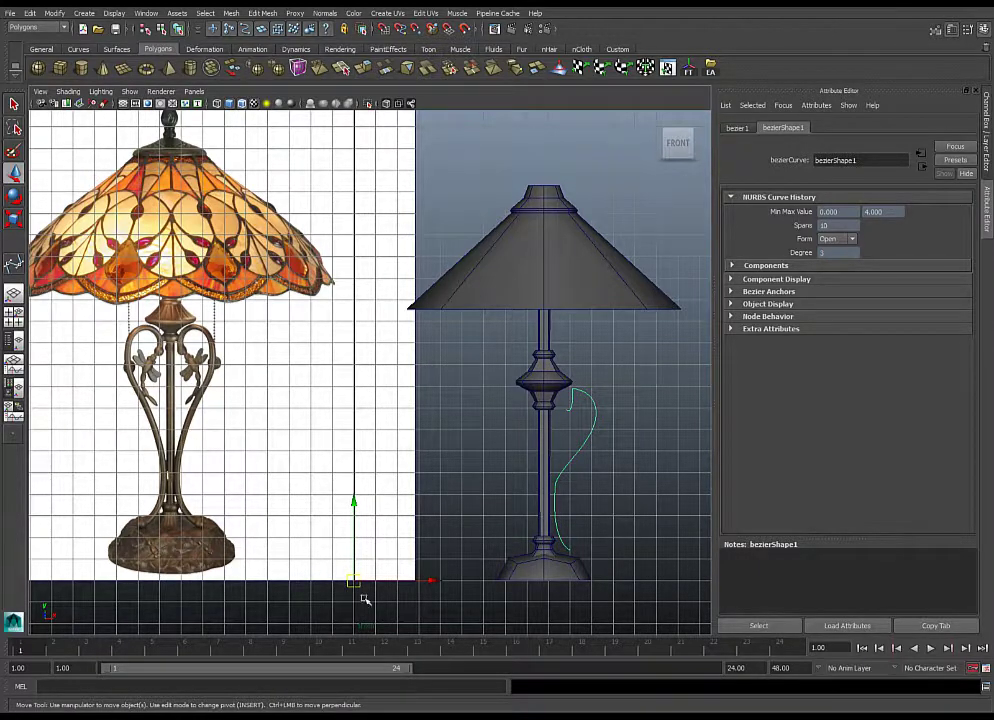
left_click(53, 14)
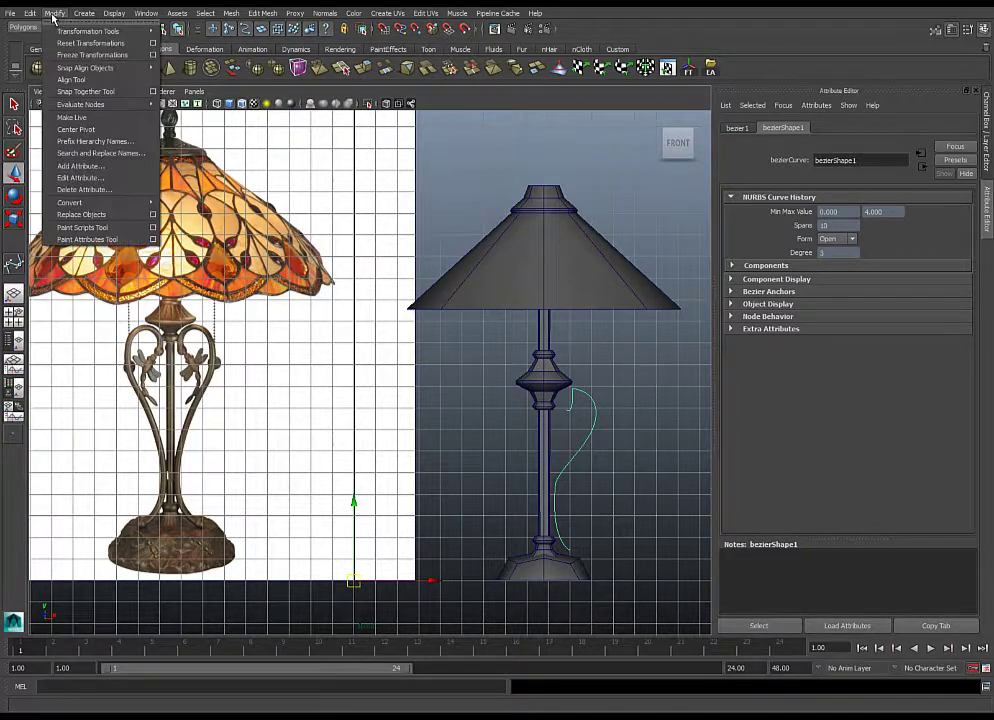
left_click(68, 130)
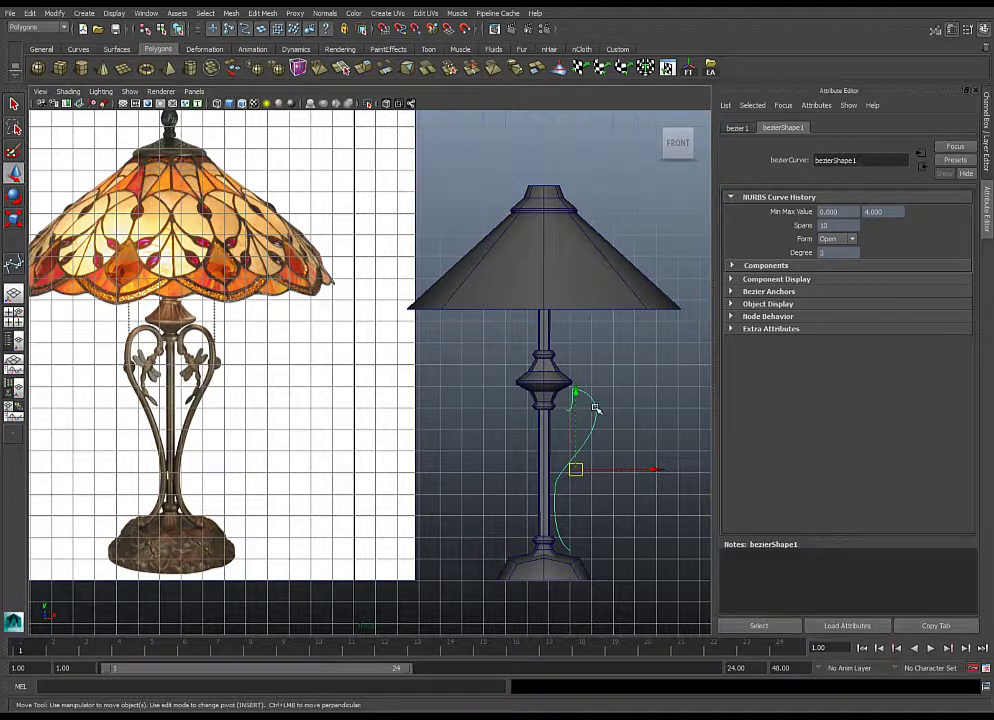
Reshape the curve's upper inner end by moving its control vertices up and toward the stem for a rounder curl.
right_click_drag(681, 393, 638, 394)
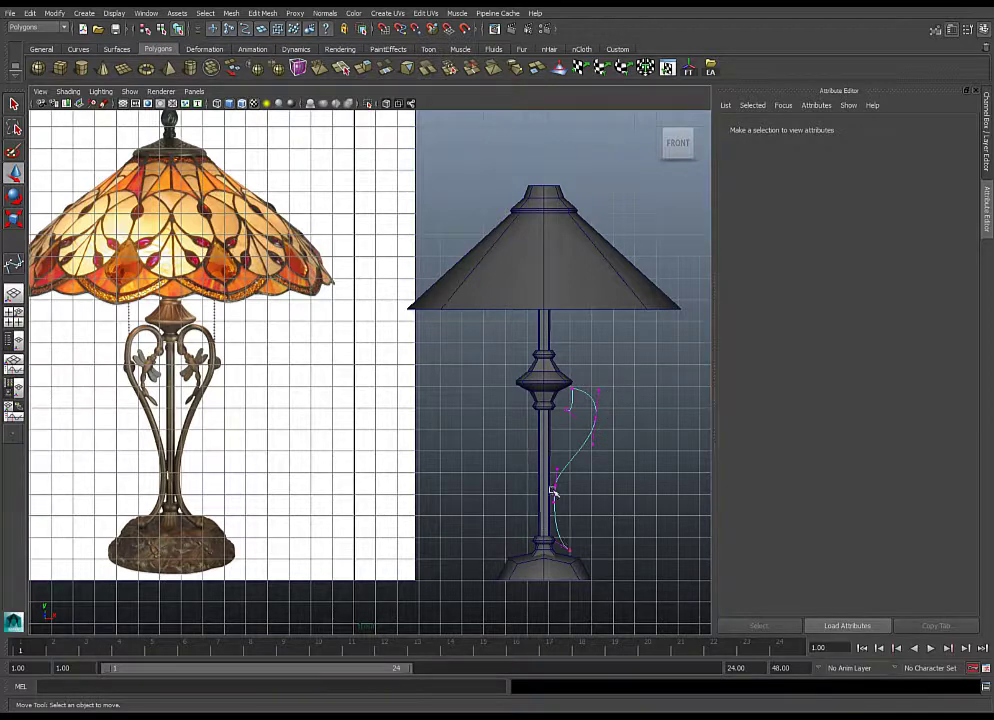
left_click(575, 417)
left_click_drag(577, 418, 559, 401)
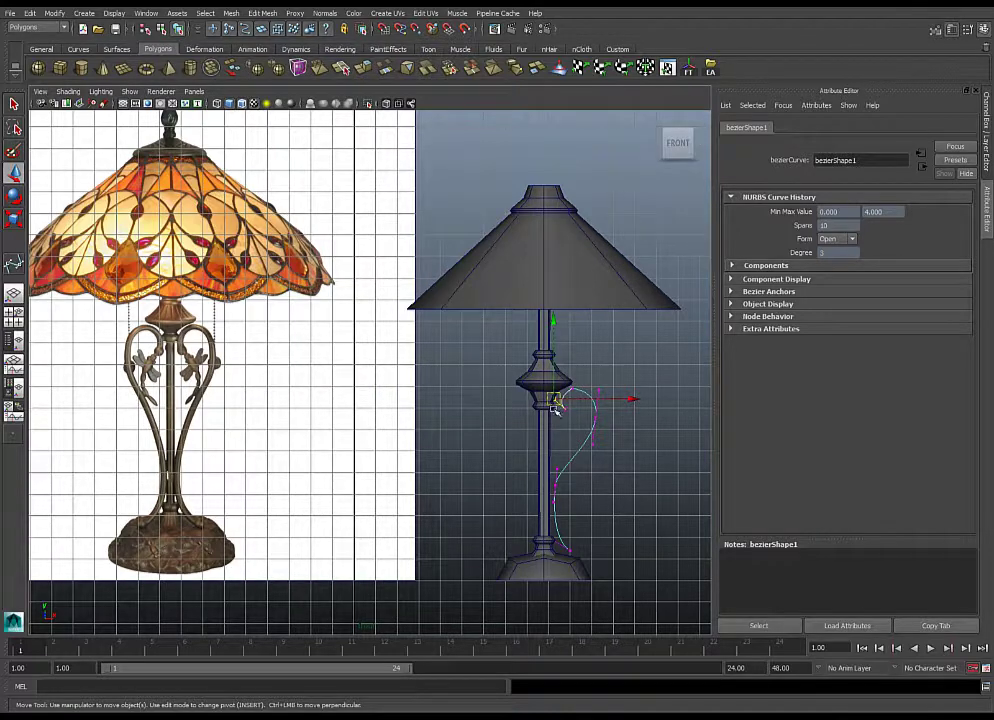
In the perspective view, return the curve to object mode and move it along Z until it lines up with the lamp's stem.
key("space")
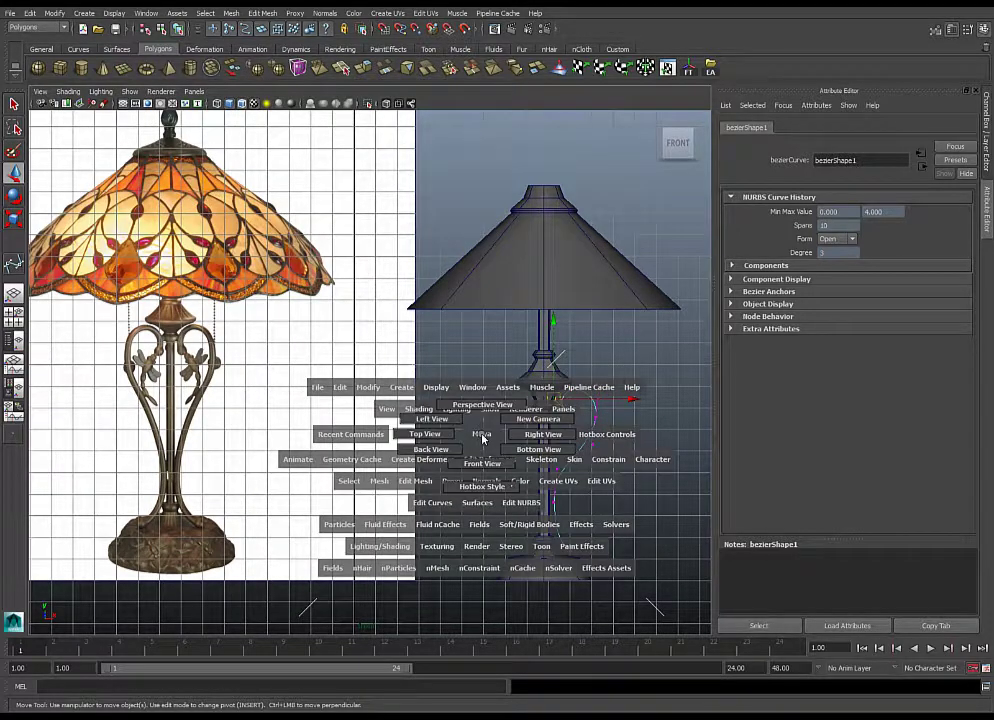
left_click(482, 405)
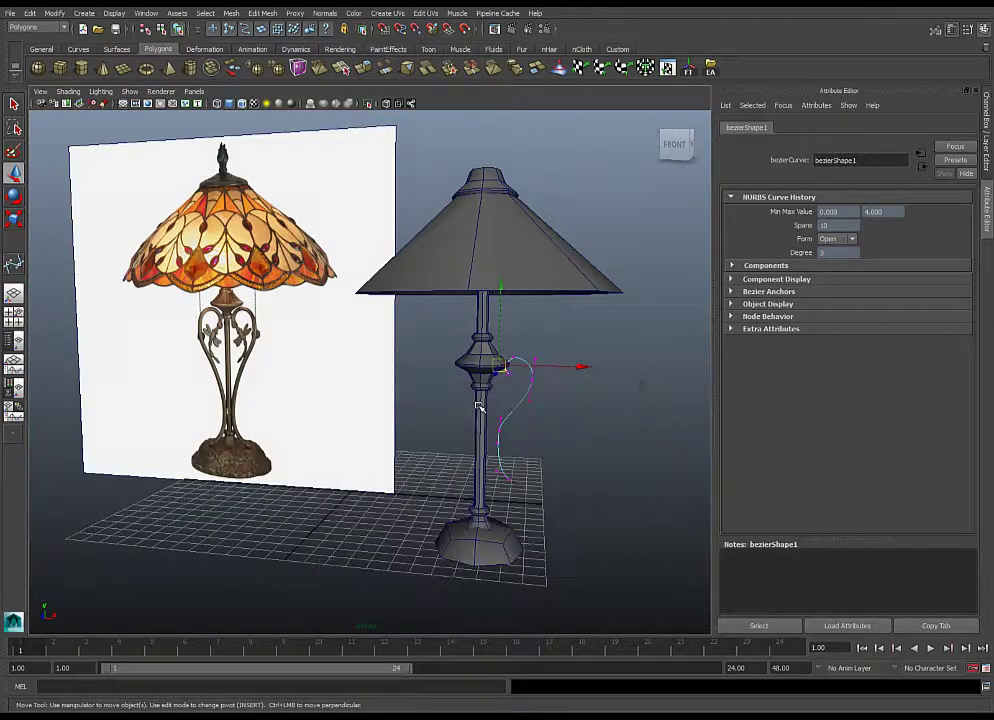
left_click_drag(480, 410, 407, 427, "alt")
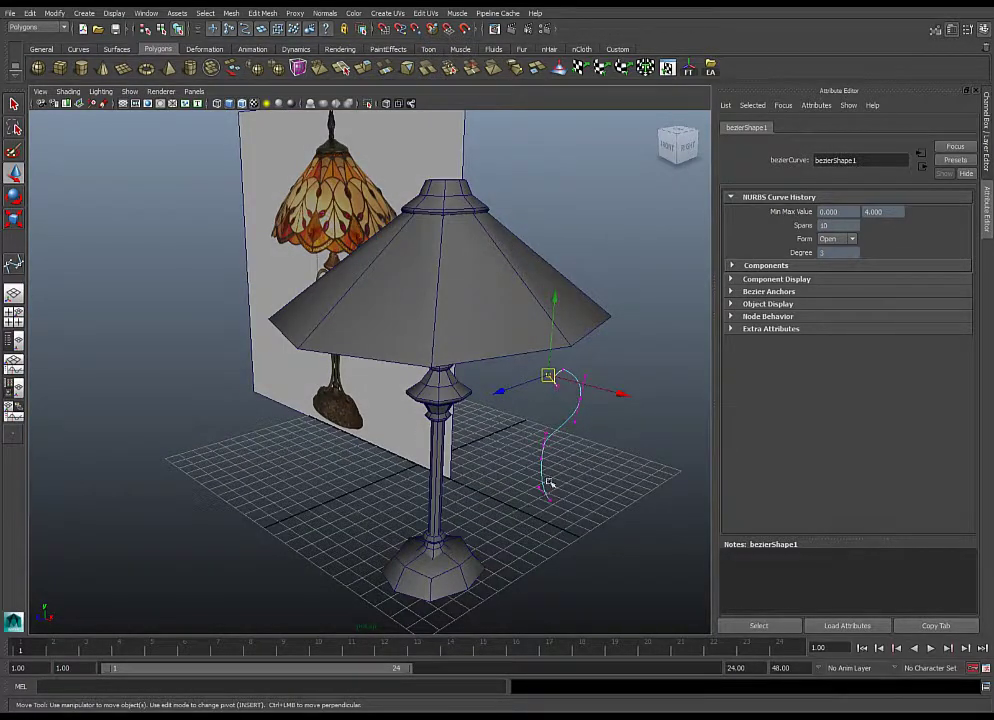
right_click(567, 422)
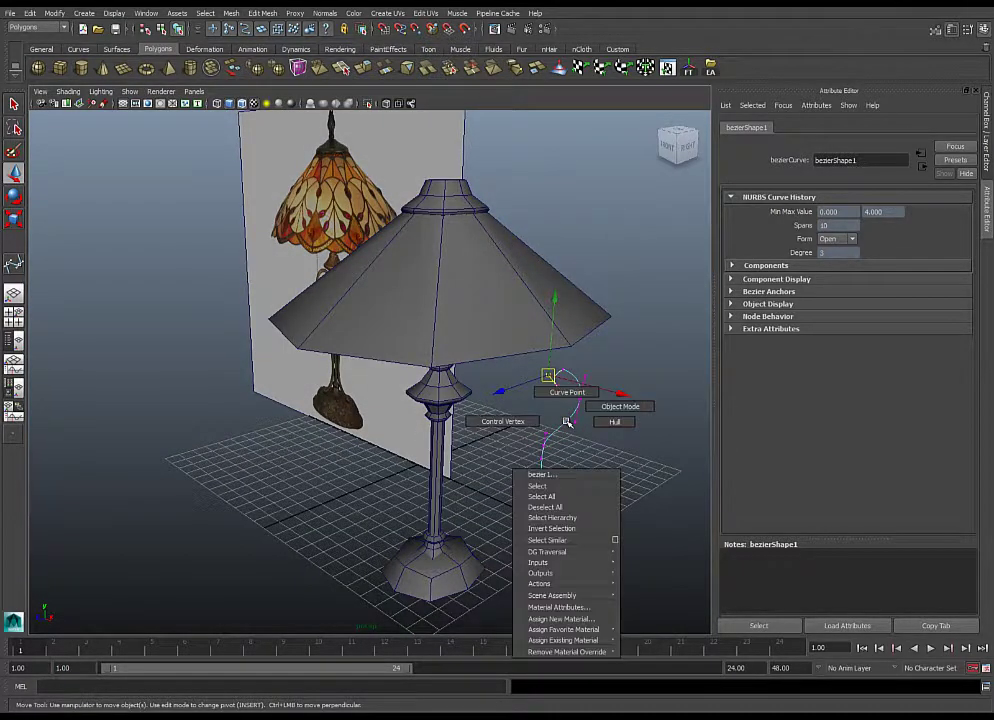
left_click(603, 409)
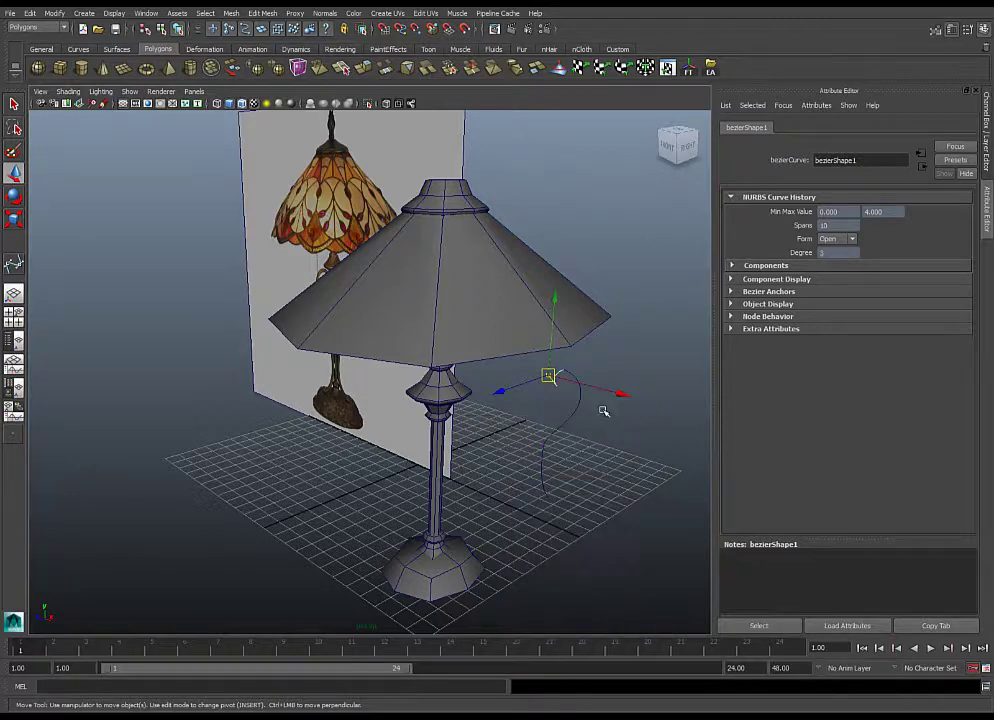
left_click(580, 404)
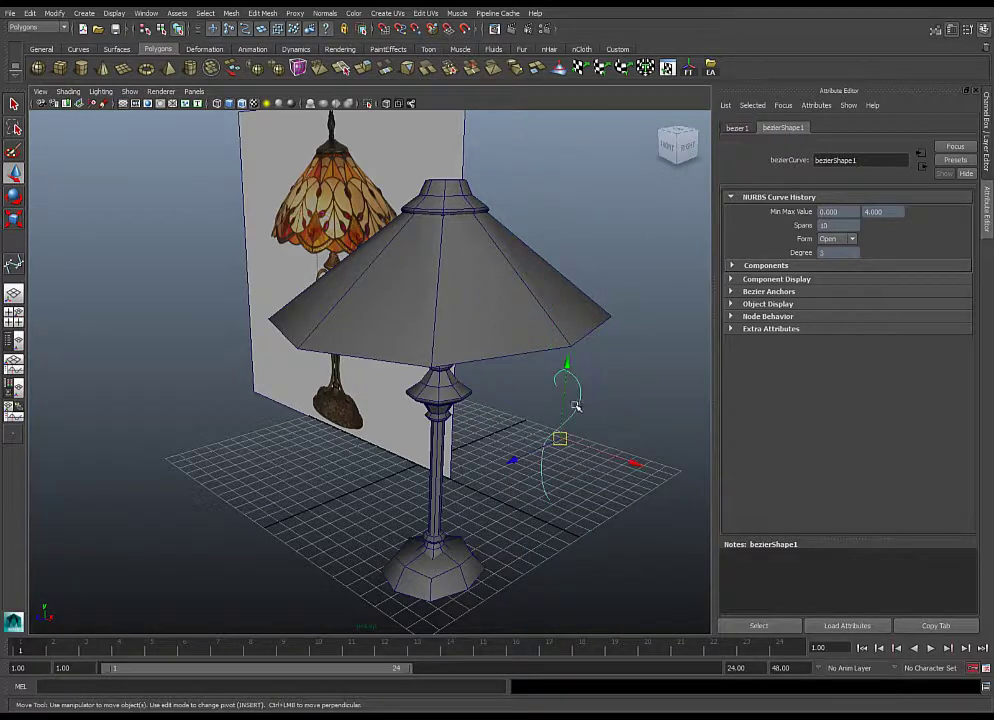
left_click_drag(513, 462, 399, 489)
left_click_drag(464, 432, 380, 400, "alt")
scroll(400, 413, "up", 3)
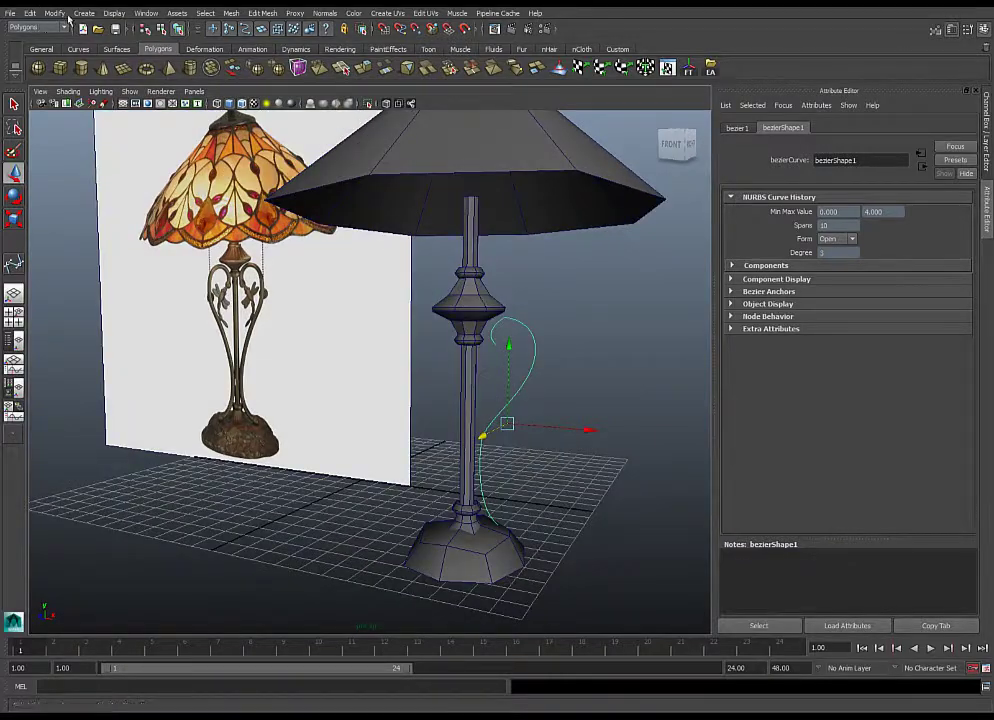
Create a small polygon cube on the grid beside the lamp base.
left_click(83, 14)
mouse_move(113, 43)
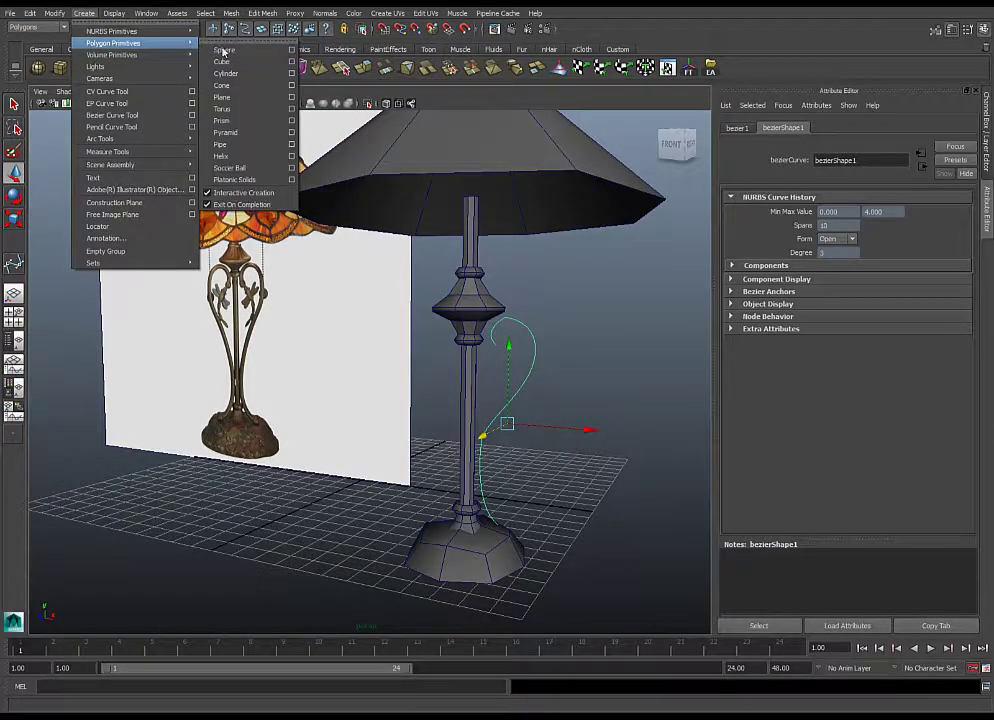
left_click(222, 58)
left_click_drag(465, 318, 417, 524, "alt")
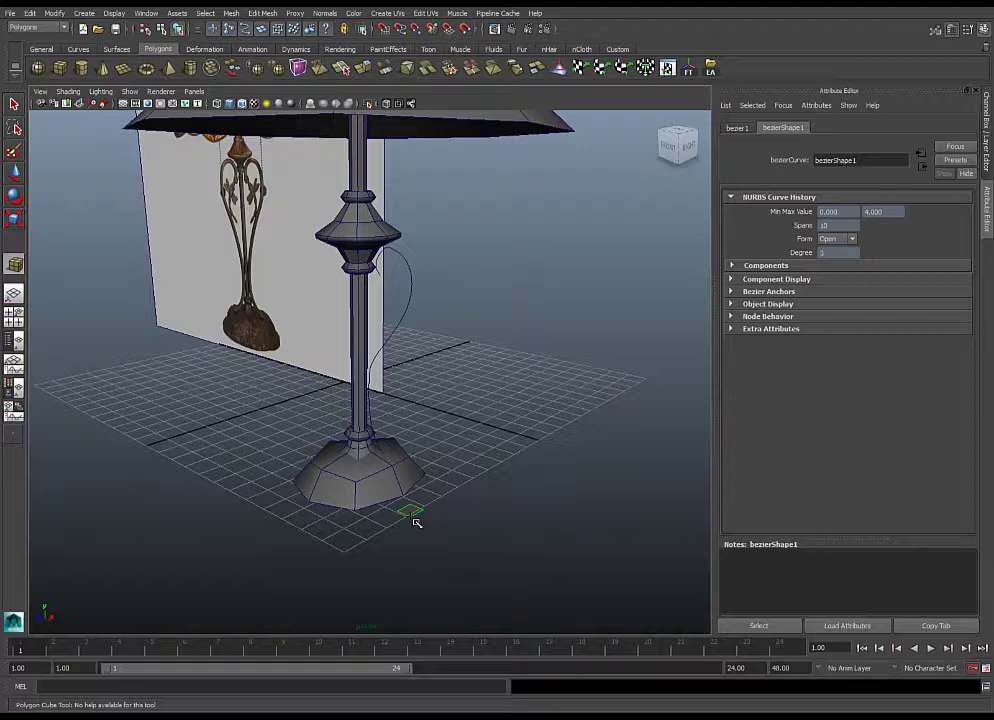
left_click_drag(418, 522, 416, 511)
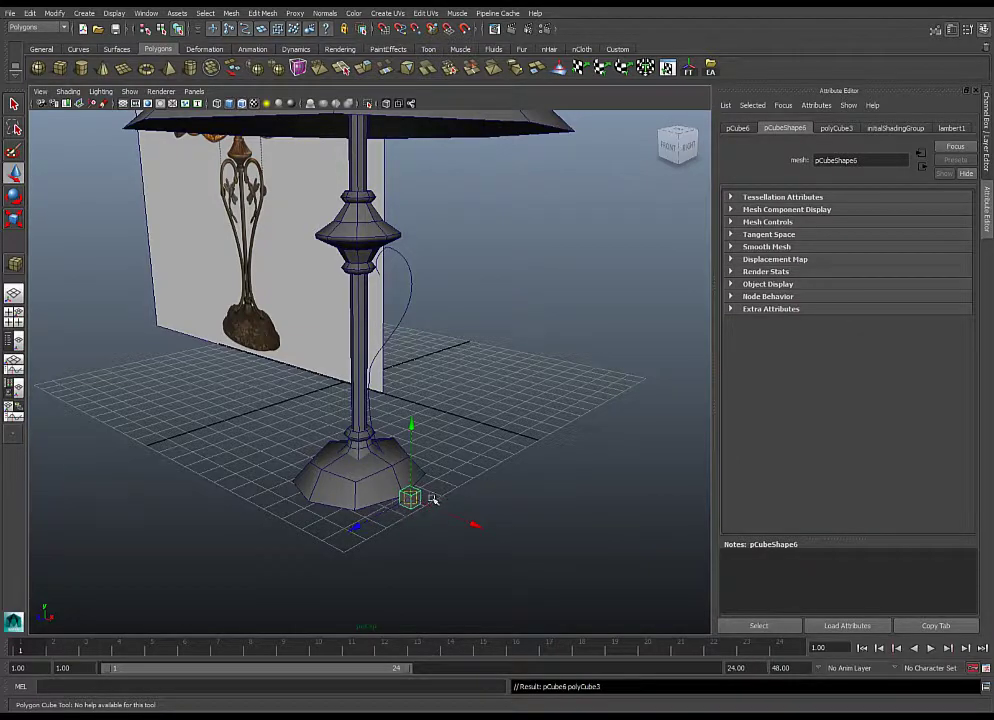
Smooth the small cube into a rounded ball.
left_click_drag(205, 275, 297, 404, "alt")
middle_click_drag(297, 404, 324, 411, "alt")
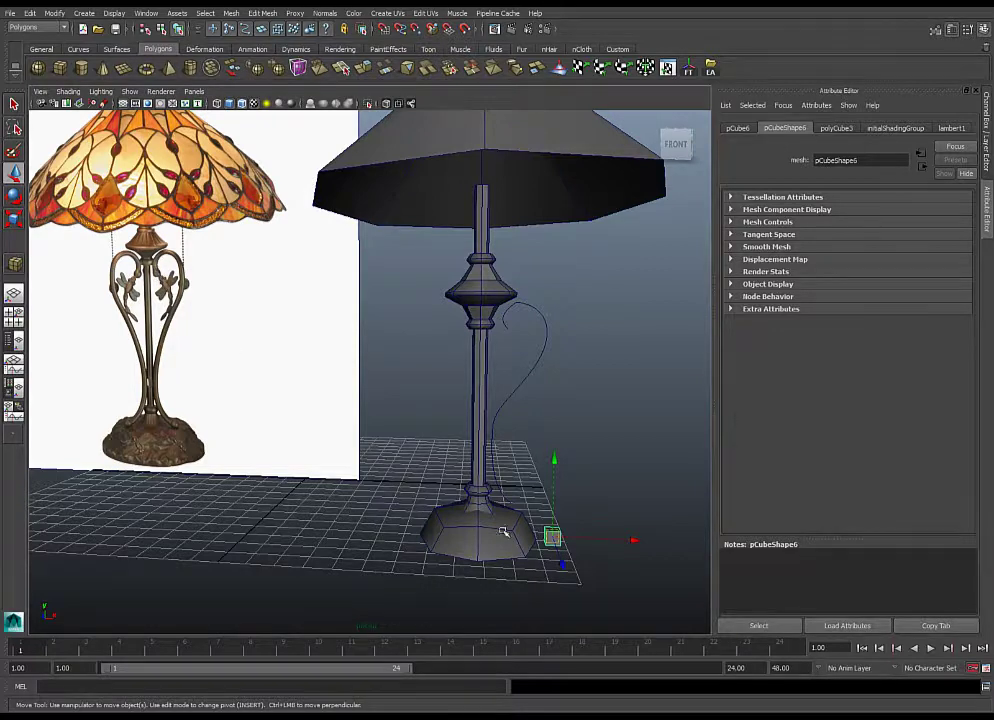
right_click(555, 537, "shift")
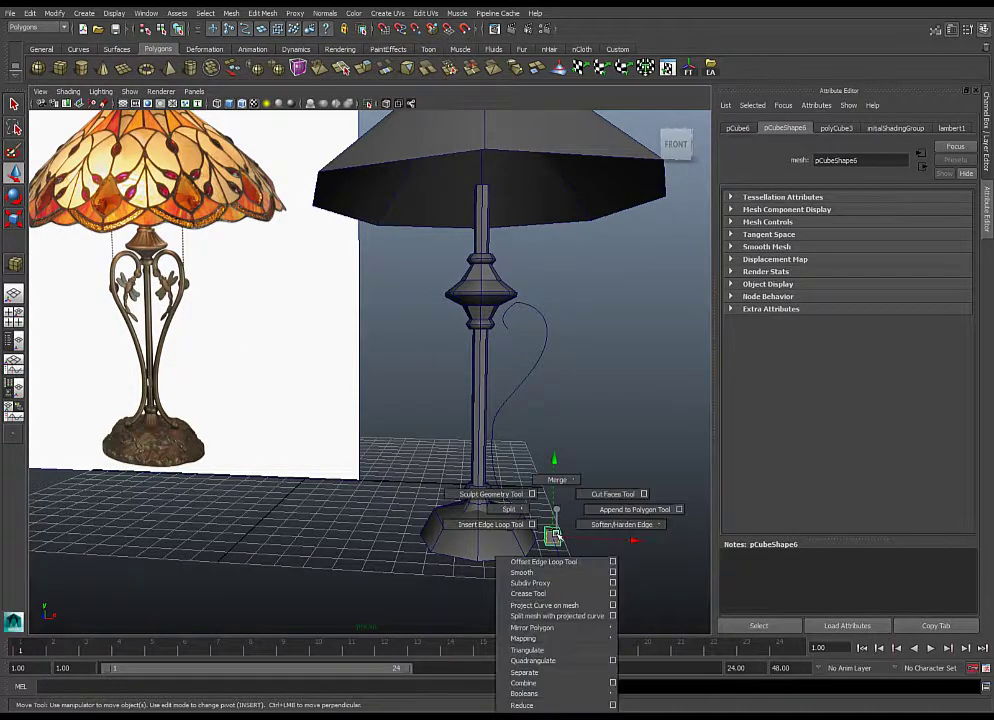
right_click_drag(555, 537, 599, 455, "shift")
left_click(555, 537)
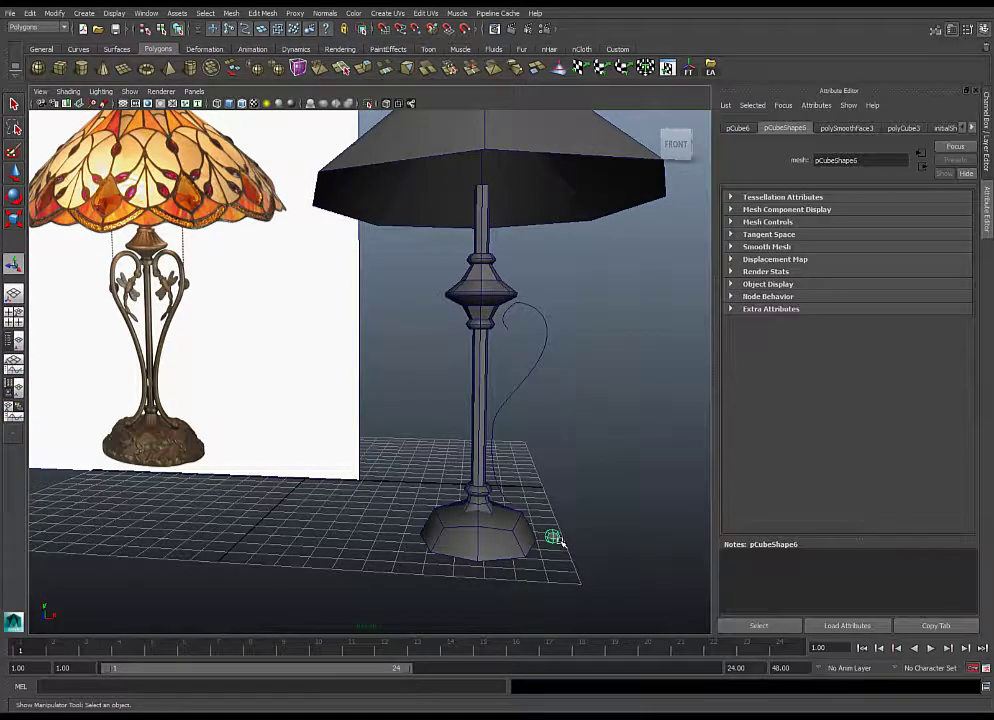
Move the ball up and in toward the stem, placing it directly under the curve's upper inner tip.
key("w")
left_click_drag(556, 466, 554, 260)
left_click_drag(632, 335, 430, 395)
scroll(457, 371, "up", 8)
left_click_drag(228, 404, 406, 375)
middle_click_drag(406, 375, 260, 375, "alt")
scroll(440, 375, "down", 5)
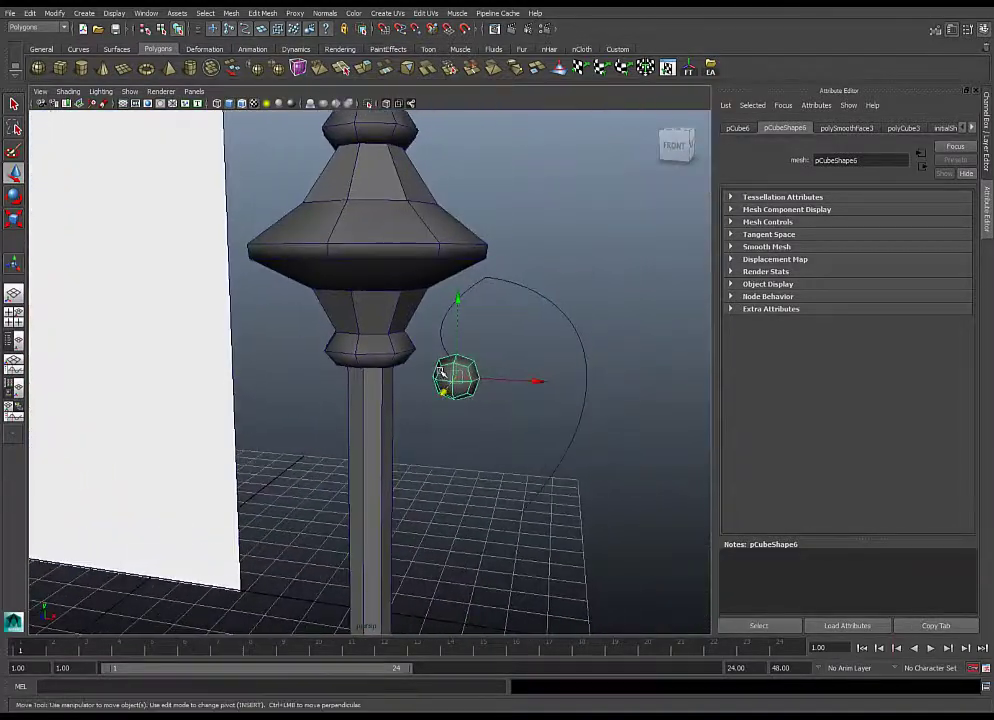
scroll(450, 375, "up", 6)
middle_click_drag(540, 362, 440, 377, "alt")
left_click_drag(437, 327, 271, 426)
left_click_drag(144, 428, 480, 478, "alt")
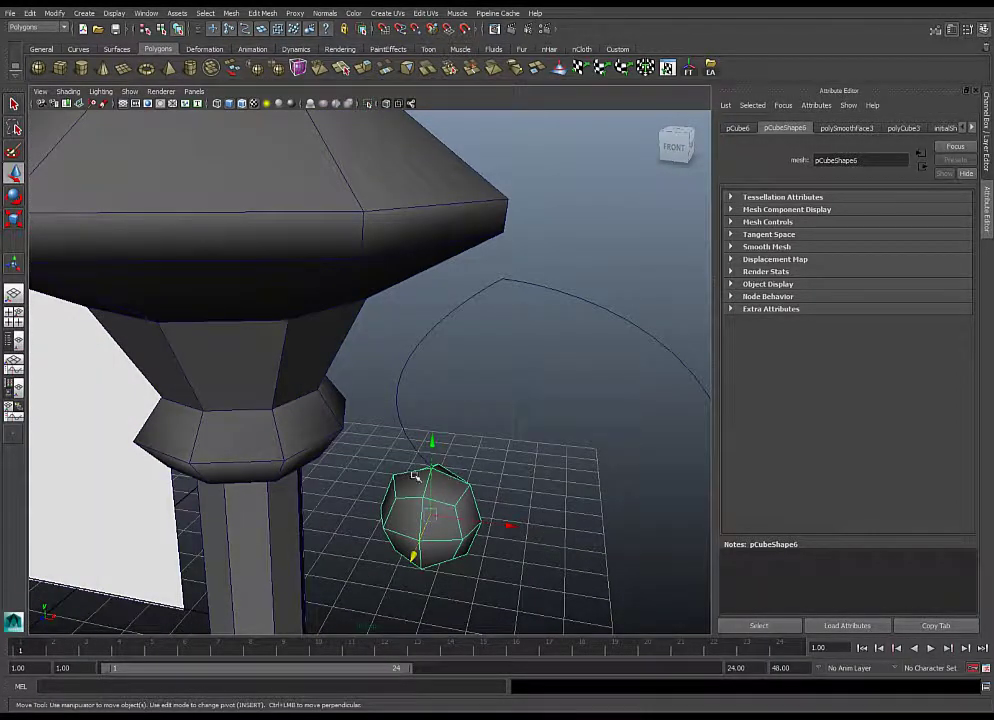
Select the control vertex at the peak of the curve and lower it slightly.
left_click(552, 291)
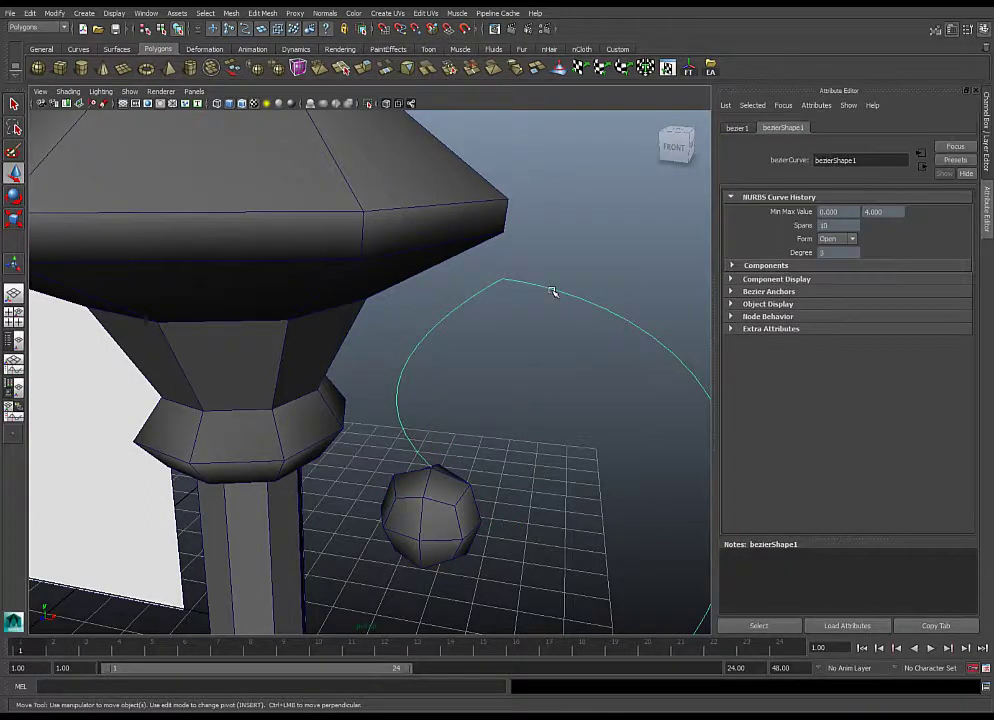
right_click_drag(552, 291, 508, 291)
left_click_drag(460, 257, 532, 295)
left_click_drag(506, 201, 508, 218)
Examine how the scroll arms and their ball ends are shaped in the reference image.
left_click(445, 498)
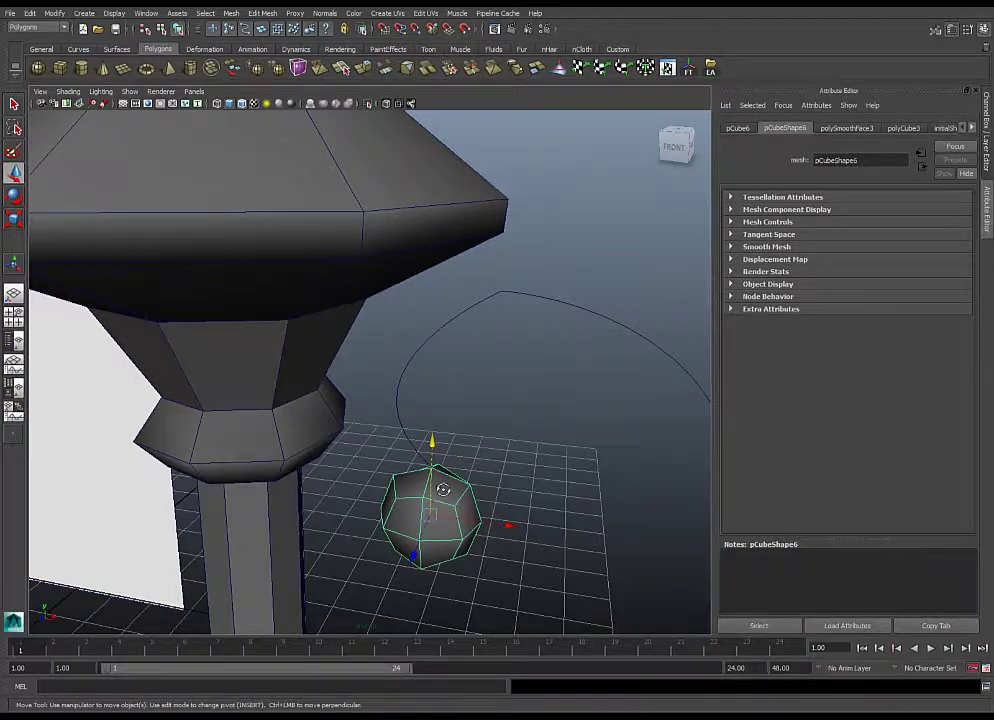
left_click_drag(448, 479, 436, 468, "alt")
right_click_drag(436, 468, 362, 468, "alt")
middle_click_drag(362, 468, 566, 533, "alt")
right_click_drag(566, 533, 296, 434, "alt")
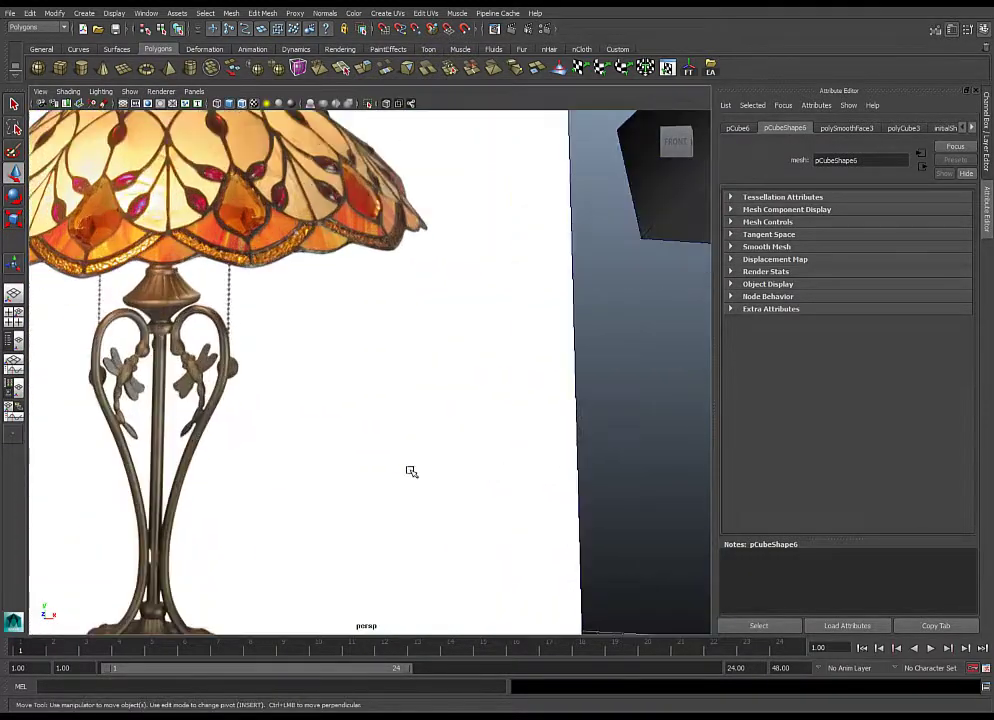
scroll(339, 437, "up", 5)
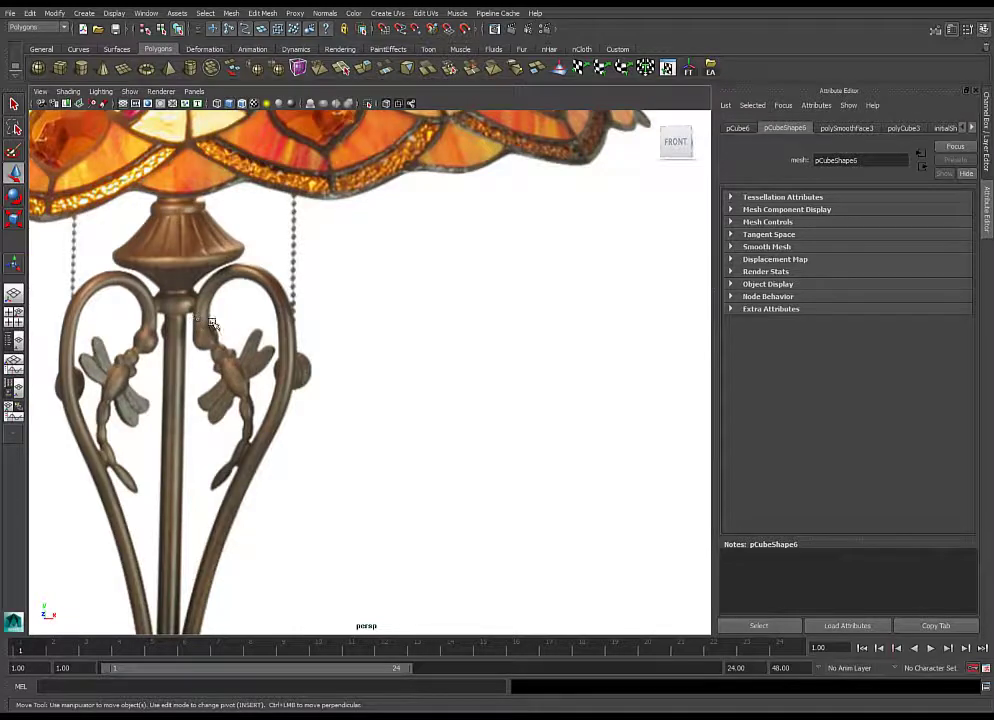
scroll(521, 510, "down", 3)
middle_click_drag(460, 490, 260, 455, "alt")
scroll(260, 455, "down", 8)
Select the four faces around the top point of the ball.
left_click_drag(550, 450, 413, 466, "alt")
middle_click_drag(413, 466, 339, 466, "alt")
scroll(339, 466, "up", 5)
middle_click_drag(540, 500, 341, 497, "alt")
scroll(382, 457, "up", 5)
scroll(335, 497, "up", 5)
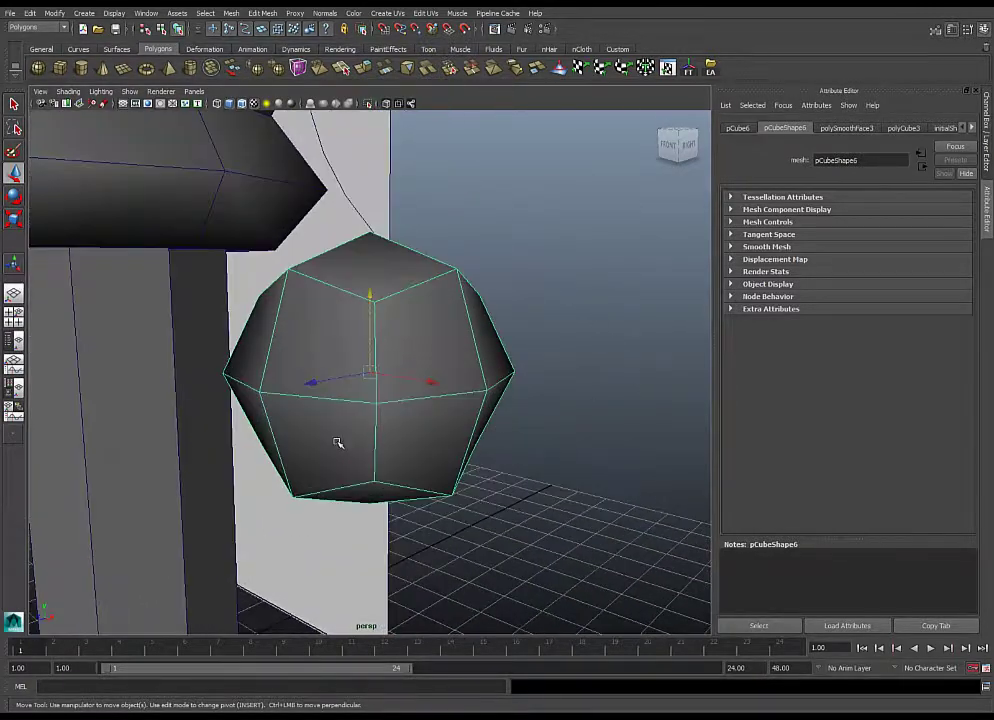
mouse_move(337, 444)
left_mouse_down("alt")
mouse_move(342, 477)
mouse_move(345, 467)
left_mouse_up("alt")
right_click_drag(346, 466, 252, 362, "alt")
right_click_drag(328, 326, 329, 338)
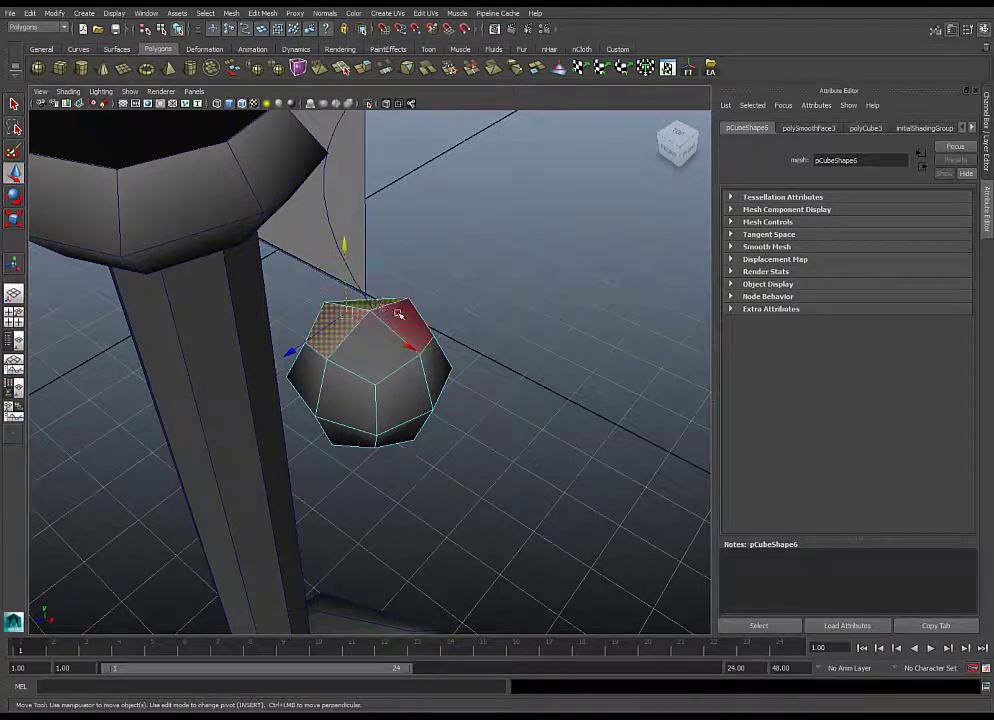
left_click(378, 348)
Extrude the ball's selected top faces in place and scale them inward uniformly to about 0.633.
right_click_drag(396, 322, 392, 343, "shift")
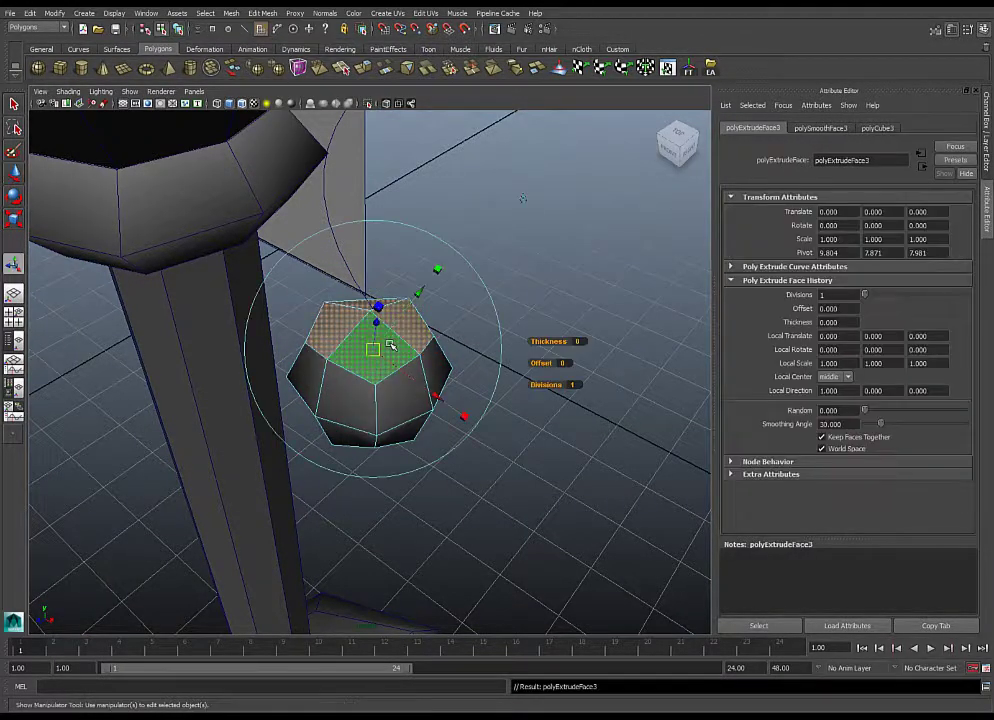
left_click(465, 417)
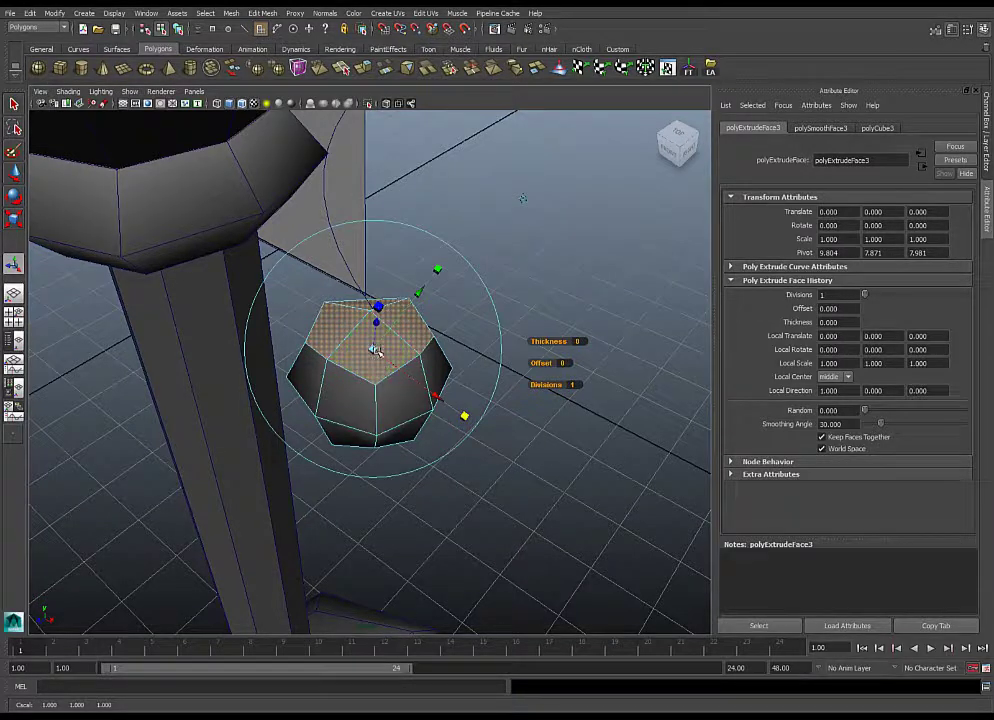
left_click_drag(374, 350, 354, 355)
key("w")
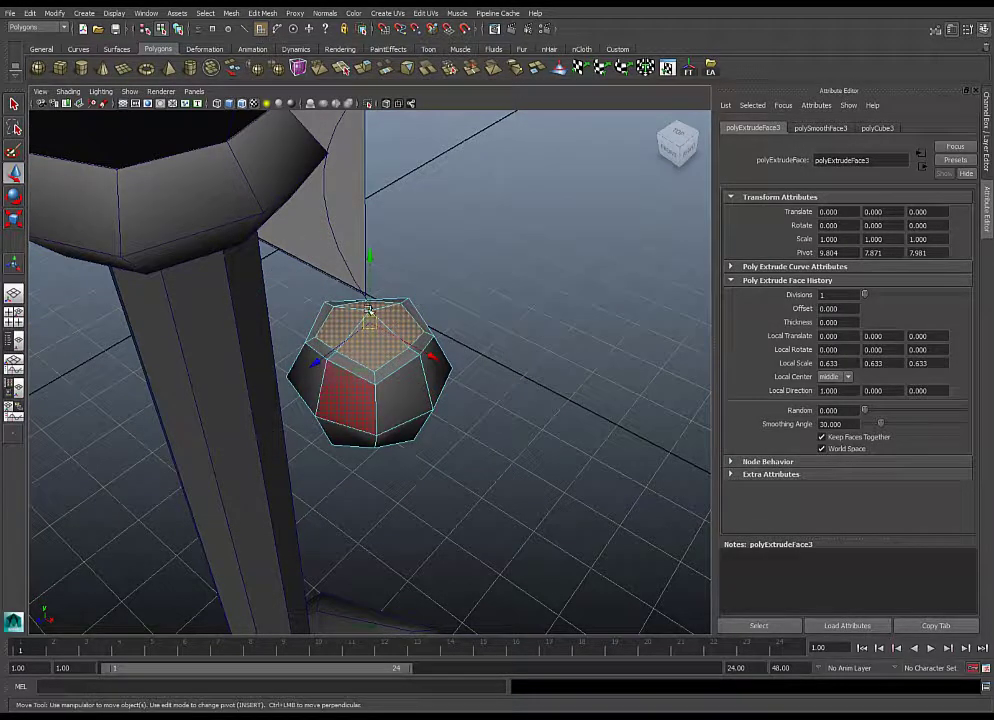
Raise the inset top faces of the ball slightly toward the end of the curve.
left_click(372, 250)
key("ctrl+z")
left_click_drag(371, 258, 373, 251)
left_click_drag(338, 322, 374, 268, "alt")
left_click_drag(370, 224, 373, 221)
mouse_move(371, 300)
left_mouse_down("alt")
mouse_move(400, 337)
mouse_move(378, 313)
left_mouse_up("alt")
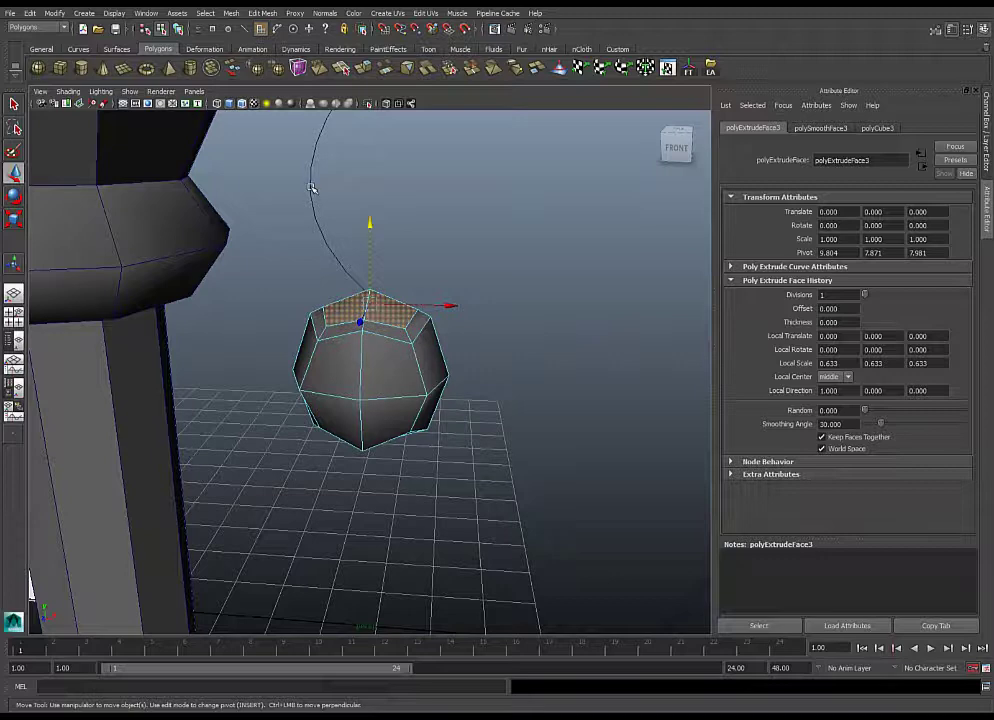
left_click_drag(327, 230, 340, 222, "alt")
Select the inset faces on top of the ball together with the Bezier curve.
left_click(180, 30)
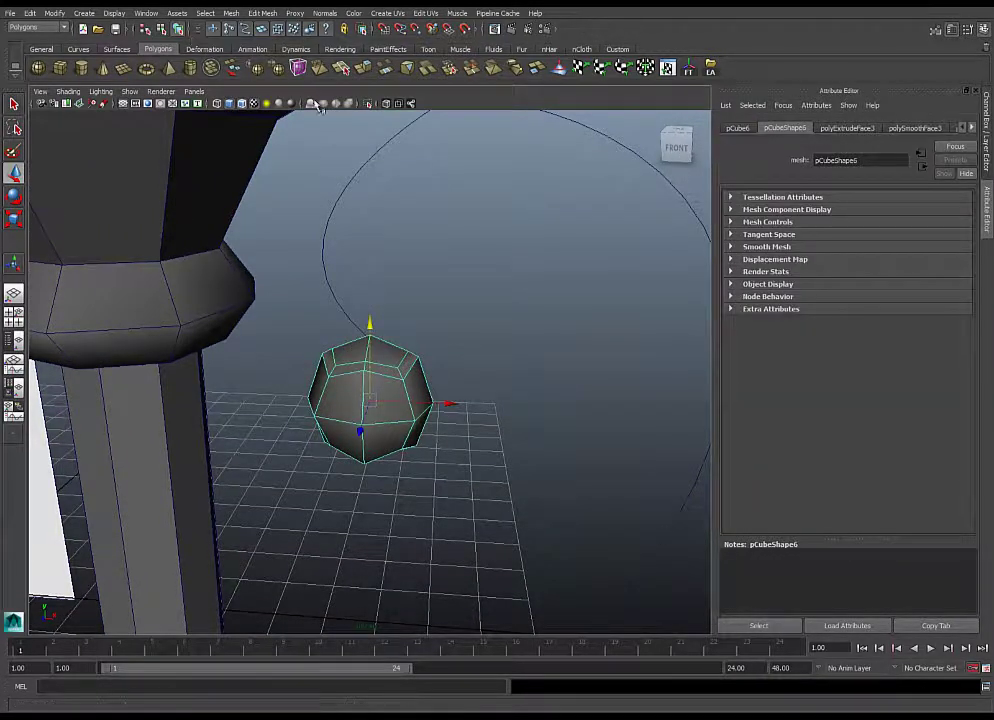
right_click_drag(335, 196, 383, 184)
left_click(383, 190)
left_click(374, 377)
right_click_drag(374, 377, 380, 408)
left_click(397, 362)
left_click_drag(395, 364, 362, 408, "alt")
left_click(348, 366, "shift")
left_click(352, 345, "shift")
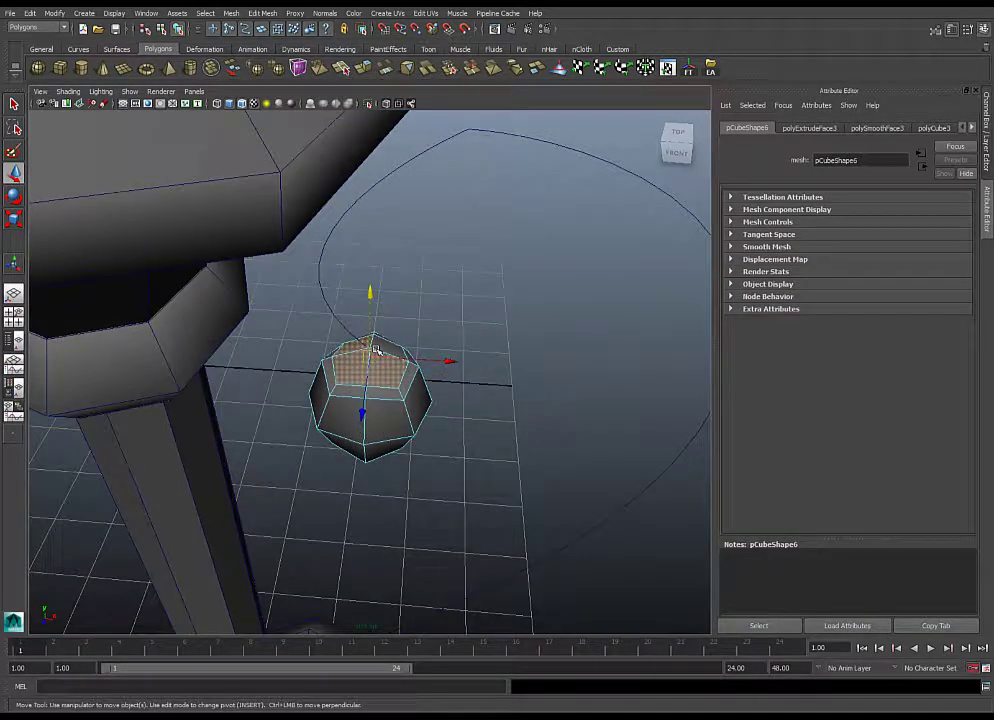
left_click(326, 310)
left_click_drag(330, 322, 370, 368, "alt")
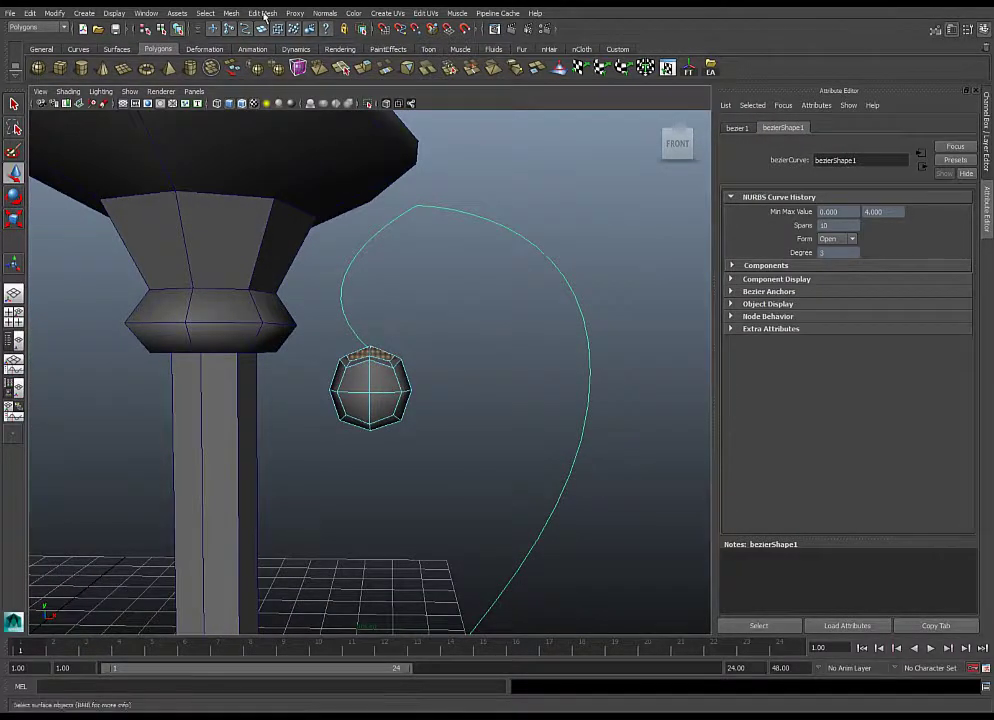
Extrude the selected faces along the Bezier curve with 20 divisions.
left_click(230, 13)
mouse_move(258, 14)
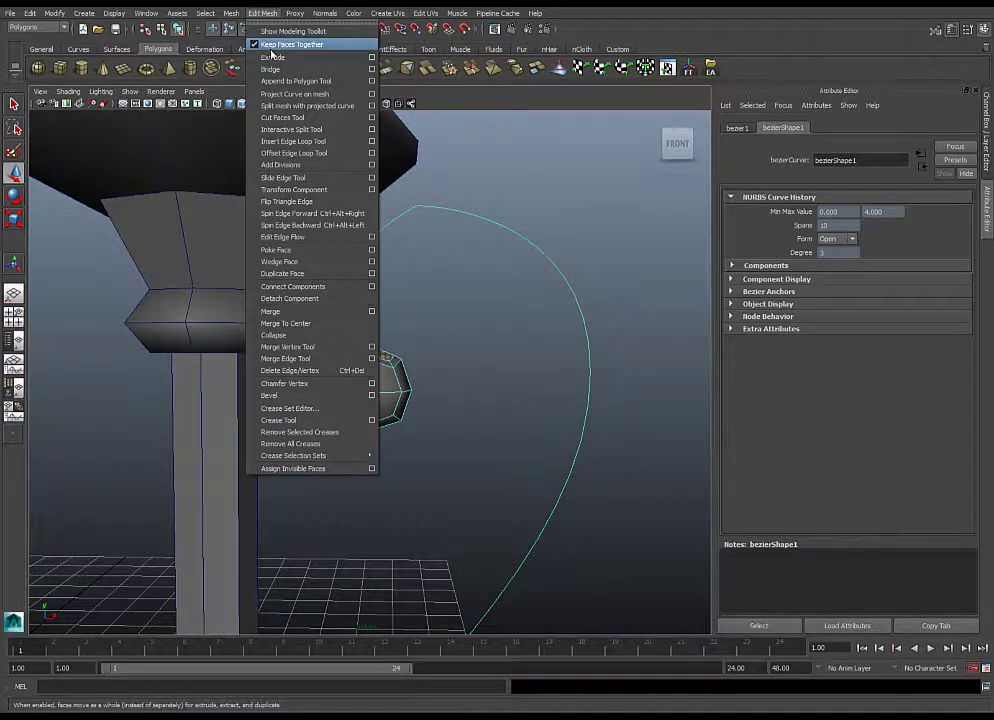
left_click(272, 57)
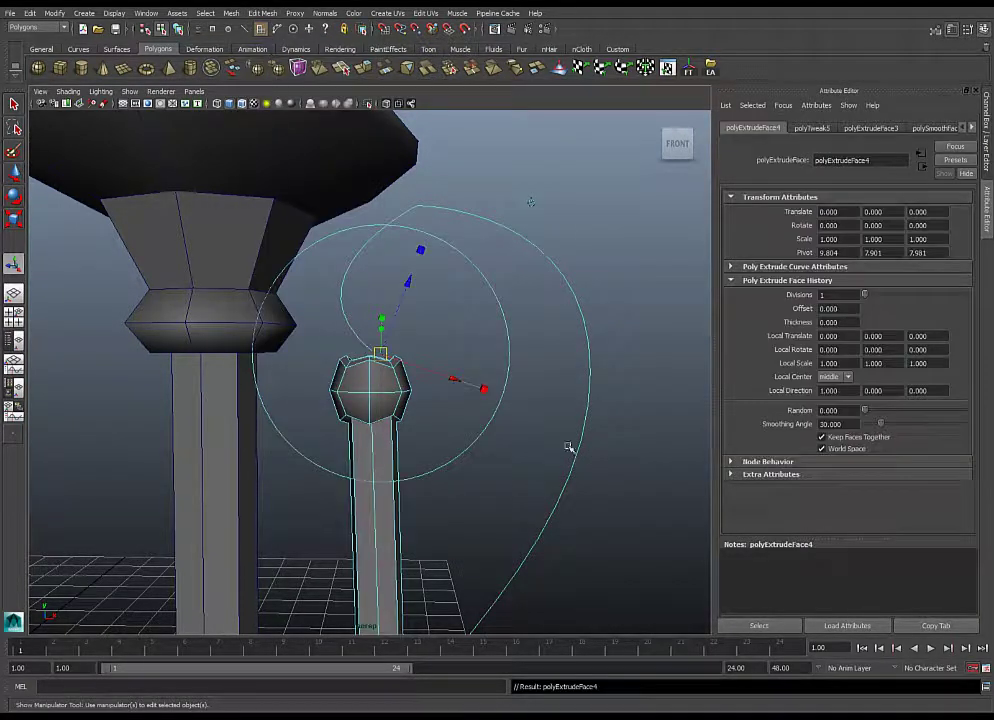
middle_click_drag(577, 458, 452, 300, "alt")
right_click_drag(452, 300, 408, 372, "alt")
middle_click_drag(408, 372, 408, 248, "alt")
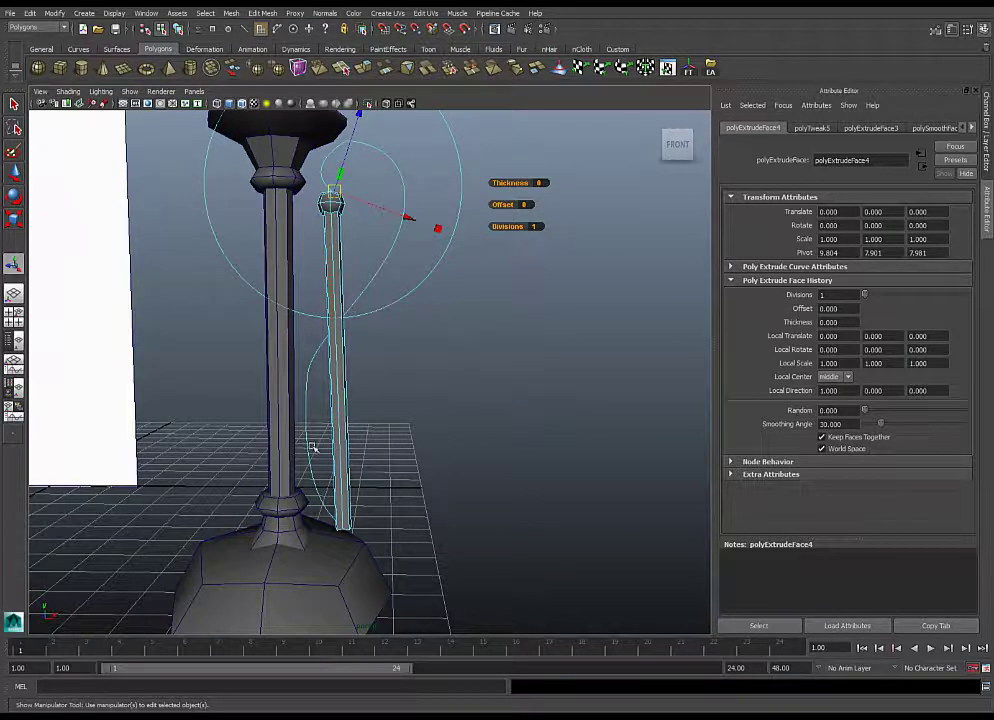
middle_click_drag(507, 226, 624, 229)
Compare the swept arm with the scroll arms in the reference image from several angles.
left_click_drag(362, 249, 285, 272, "alt")
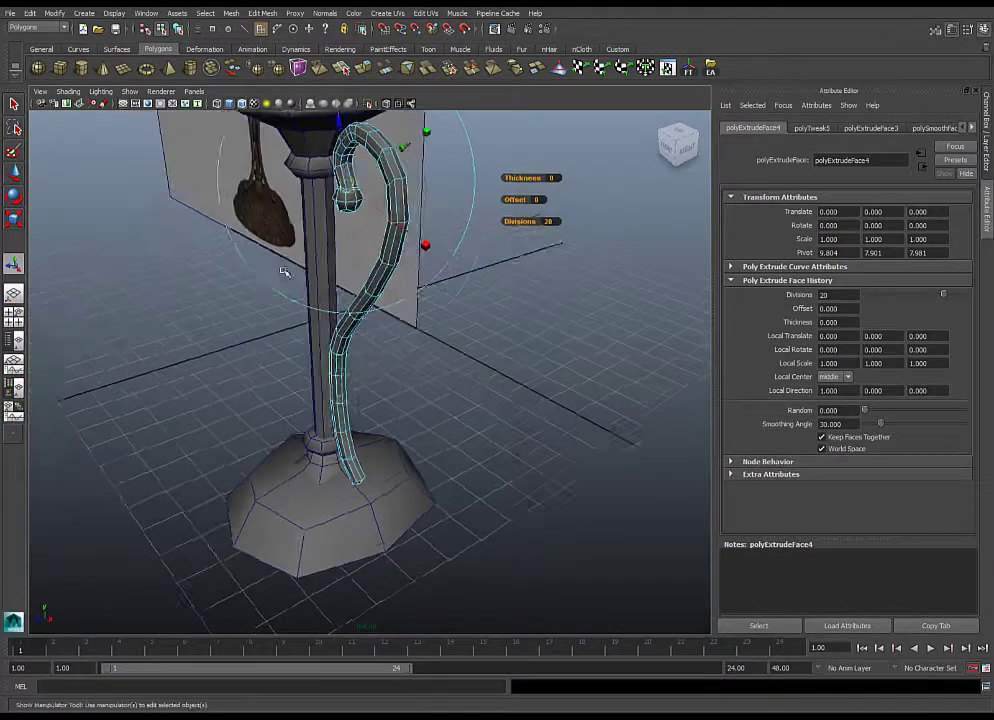
middle_click_drag(285, 272, 275, 344, "alt")
scroll(275, 344, "down", 2)
left_click_drag(275, 344, 366, 305, "alt")
scroll(366, 305, "down", 3)
middle_click_drag(330, 304, 420, 320, "alt")
mouse_move(420, 320)
left_mouse_down("alt")
mouse_move(399, 315)
mouse_move(407, 311)
left_mouse_up("alt")
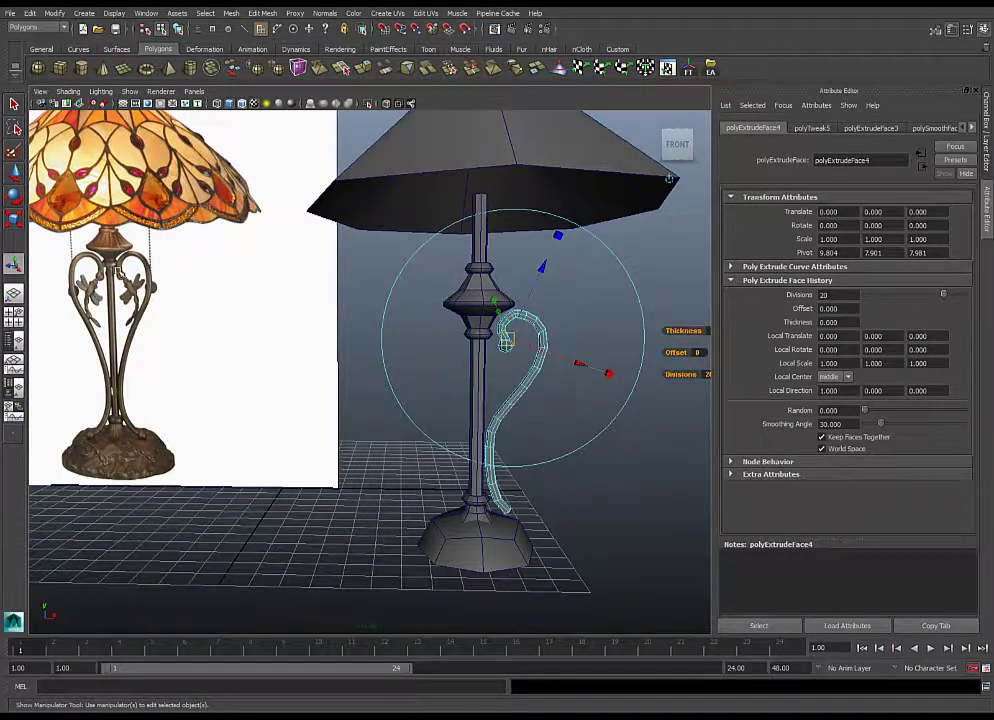
left_click_drag(589, 357, 547, 336, "alt")
Display the scene in wireframe and select the Bezier curve inside the arm tube.
right_click_drag(548, 328, 585, 311)
left_click(600, 321)
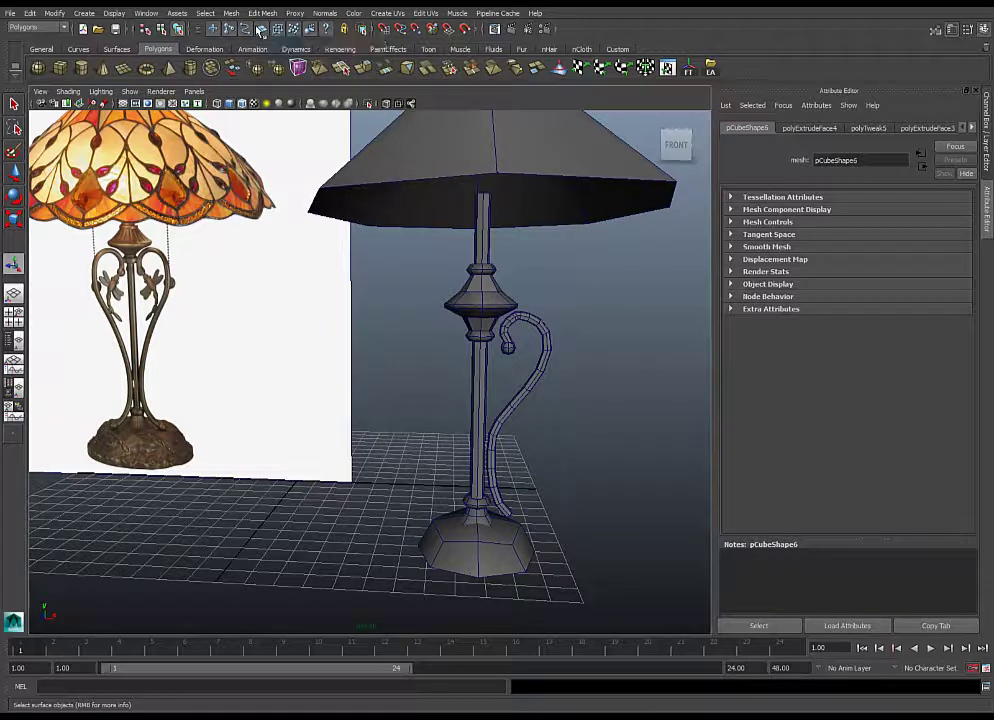
left_click_drag(522, 313, 558, 297, "alt")
left_click(230, 104)
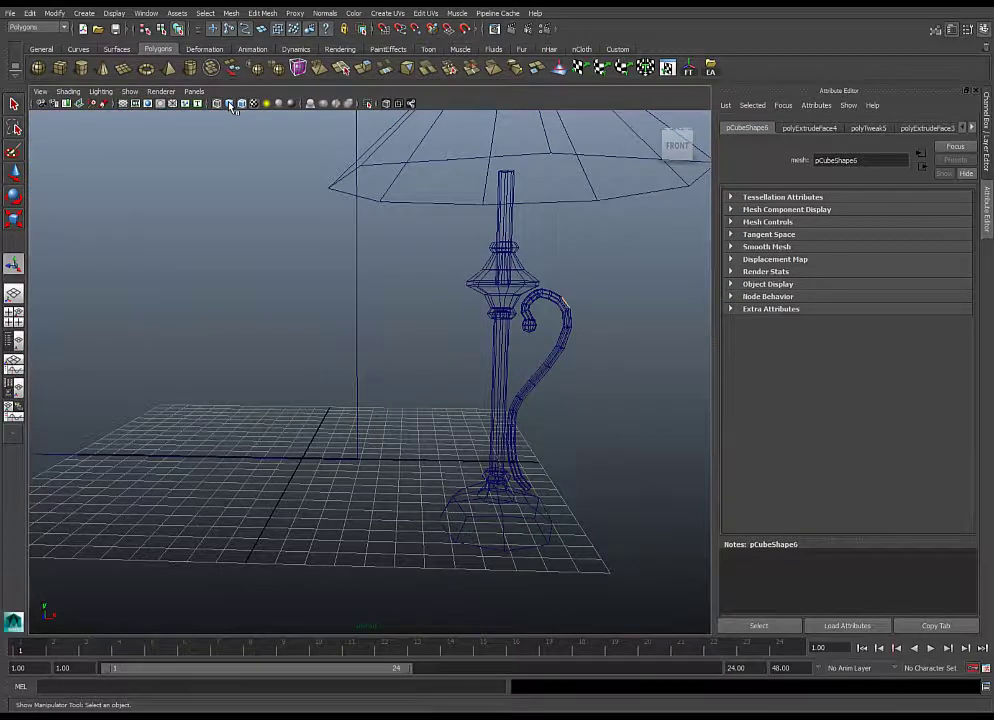
left_click_drag(563, 339, 546, 337, "alt")
middle_click_drag(566, 330, 484, 324, "alt")
scroll(481, 324, "up", 4)
middle_click_drag(575, 302, 404, 376, "alt")
left_click(467, 247)
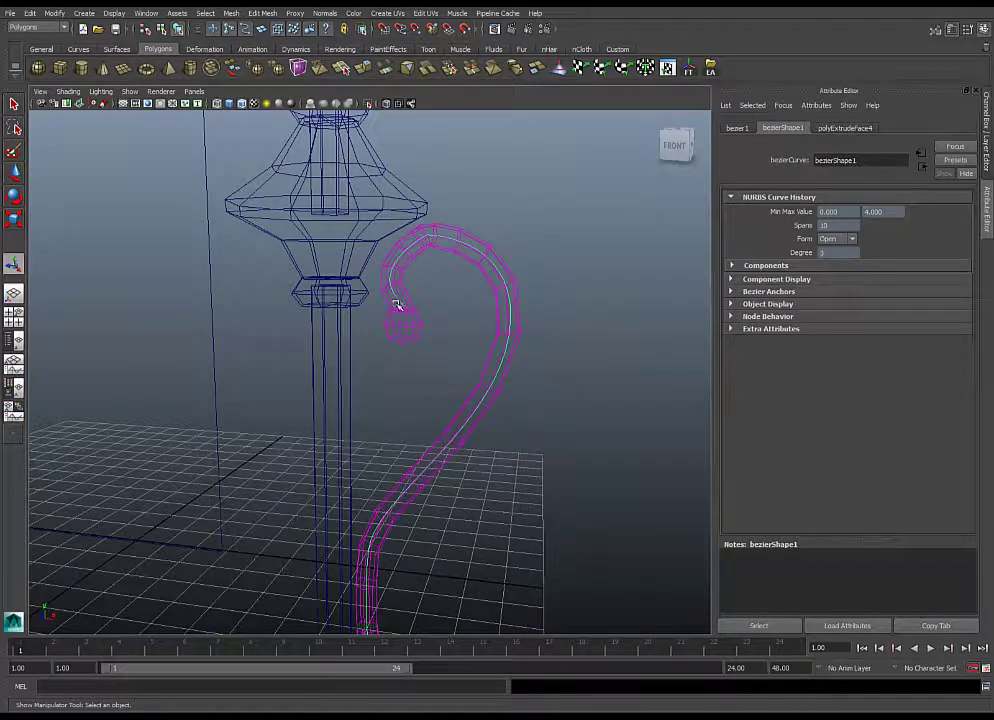
Show the curve's control vertices in shaded display with X-ray turned on.
left_click(230, 104)
mouse_move(548, 468)
right_mouse_down("alt")
mouse_move(373, 453)
mouse_move(345, 440)
right_mouse_up("alt")
middle_click_drag(345, 440, 398, 423, "alt")
left_click_drag(398, 423, 430, 404, "alt")
right_click_drag(508, 333, 455, 333)
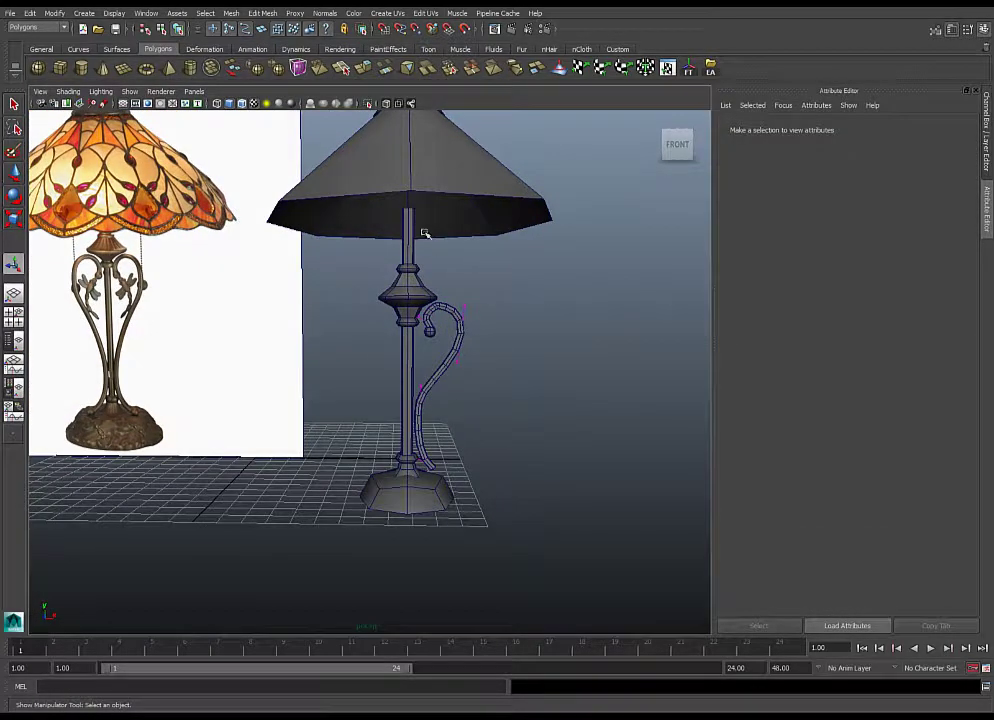
left_click(388, 105)
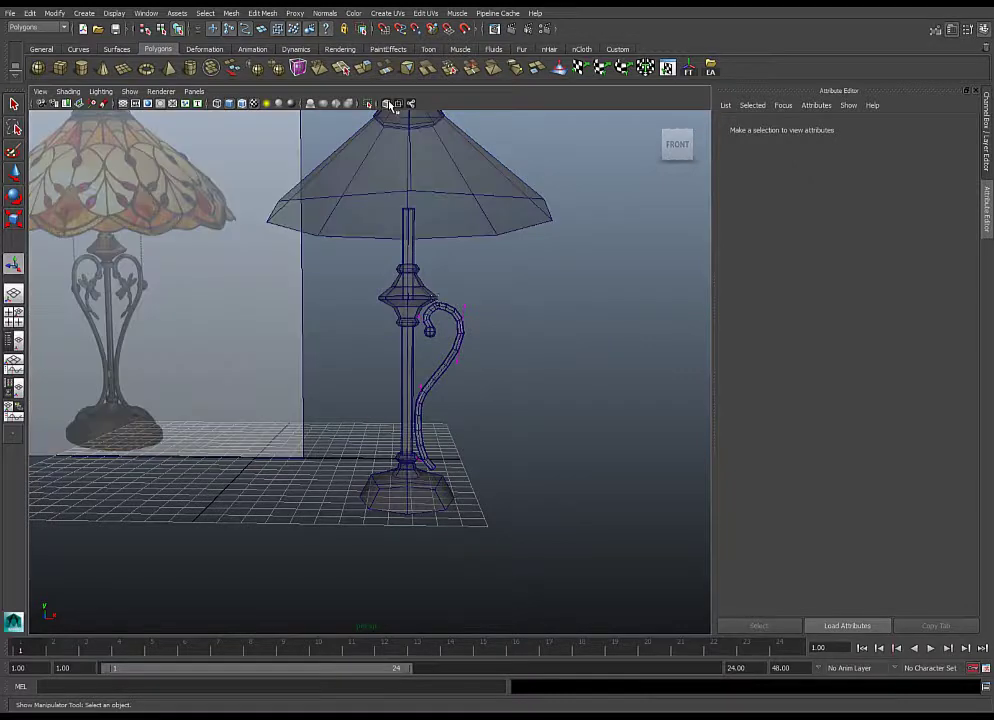
Select the curve anchor at the ball end and move it slightly toward the stem.
mouse_move(443, 313)
left_mouse_down("alt")
mouse_move(455, 332)
mouse_move(438, 314)
left_mouse_up("alt")
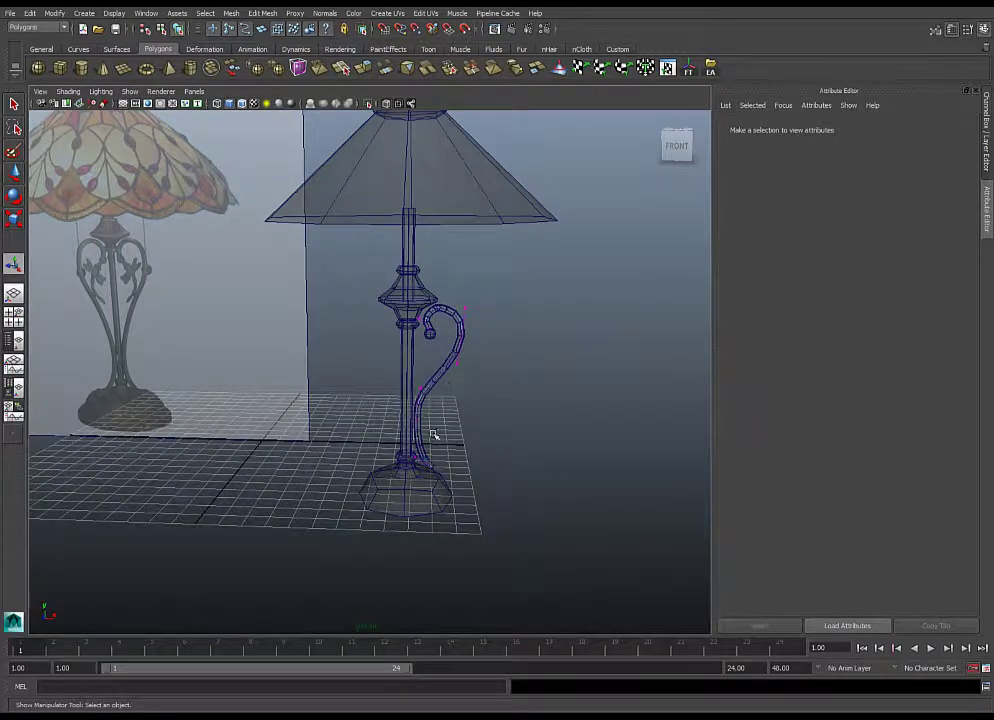
middle_click_drag(448, 406, 508, 457, "alt")
left_click_drag(506, 442, 514, 430, "alt")
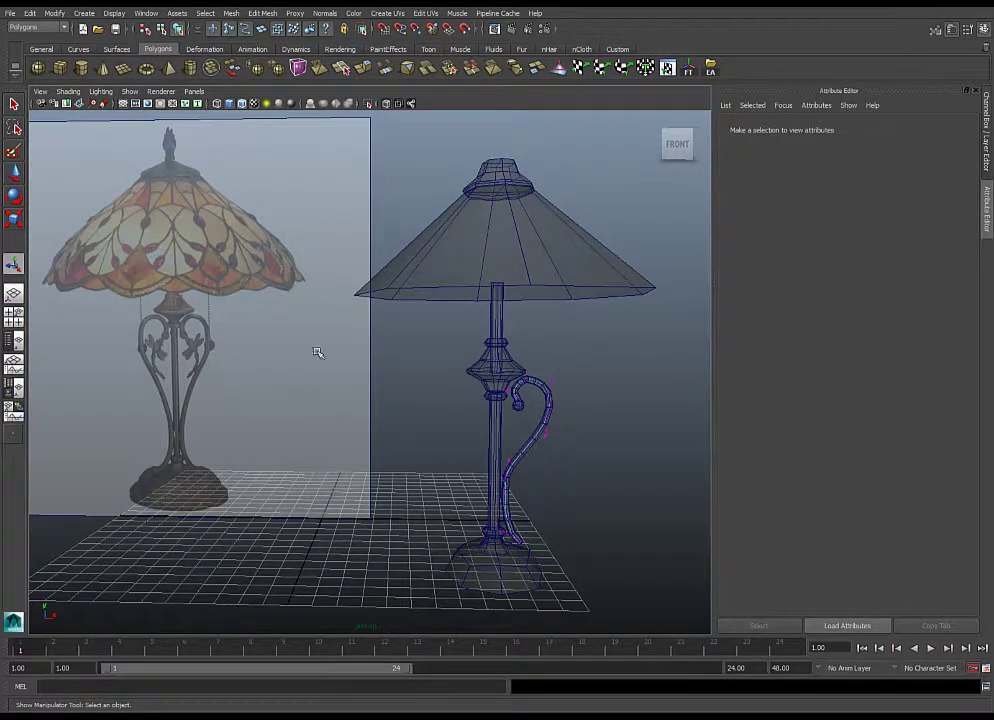
left_click_drag(262, 355, 316, 372, "alt")
right_click_drag(379, 408, 508, 418, "alt")
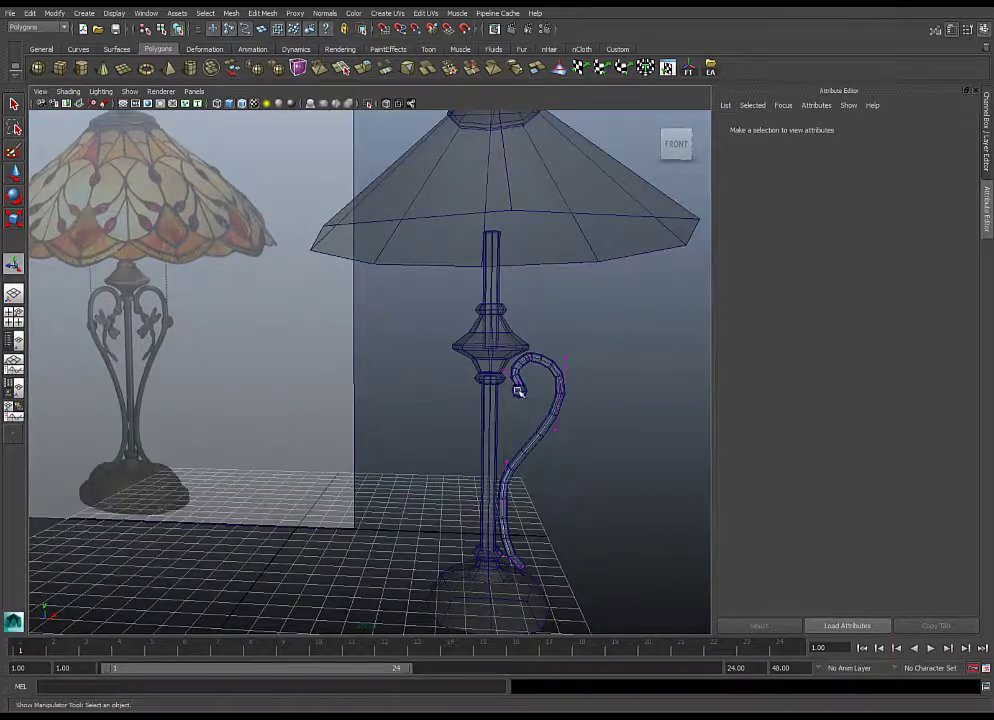
left_click(518, 389)
key("w")
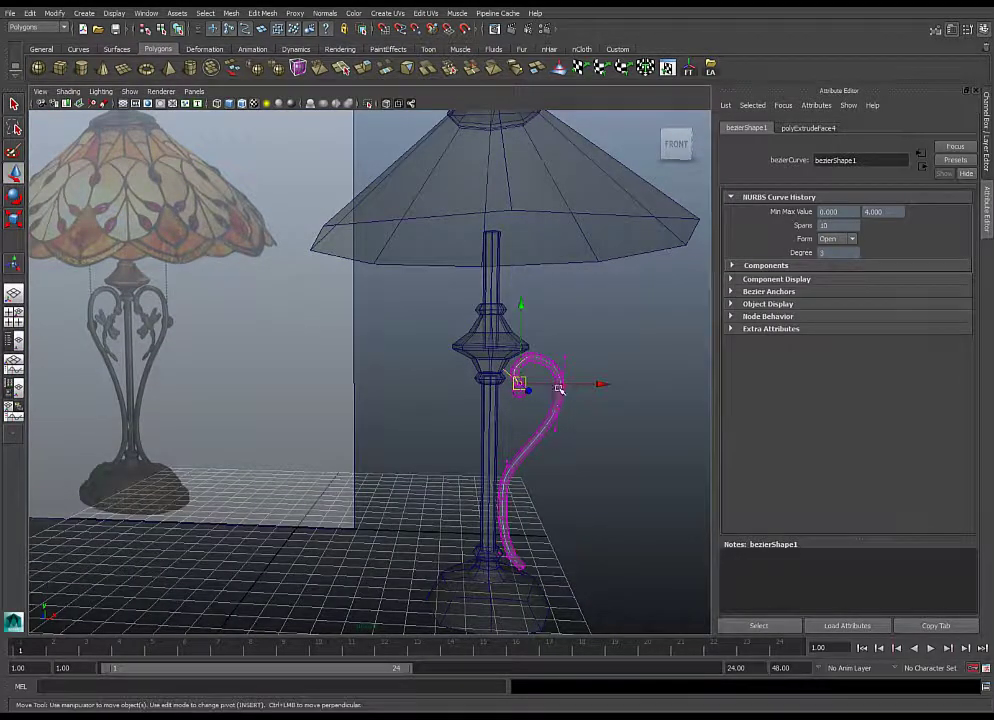
left_click(586, 383)
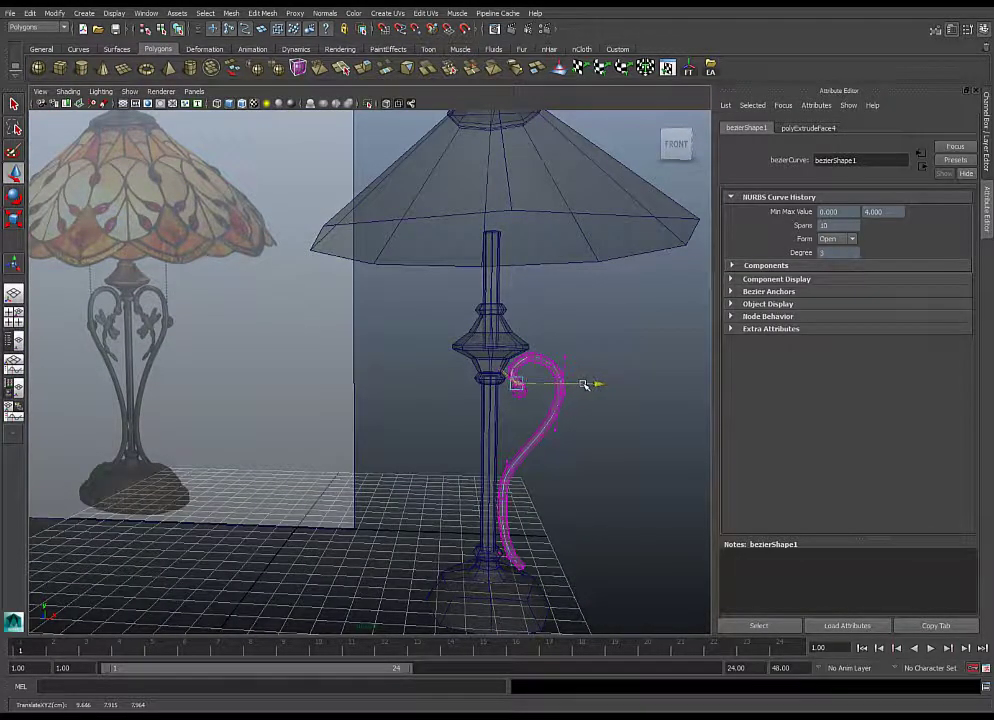
Tighten the arm's upper loop by moving its outer anchor toward the stem and adjusting its tangent handles.
left_click_drag(539, 338, 568, 382)
left_click(530, 279)
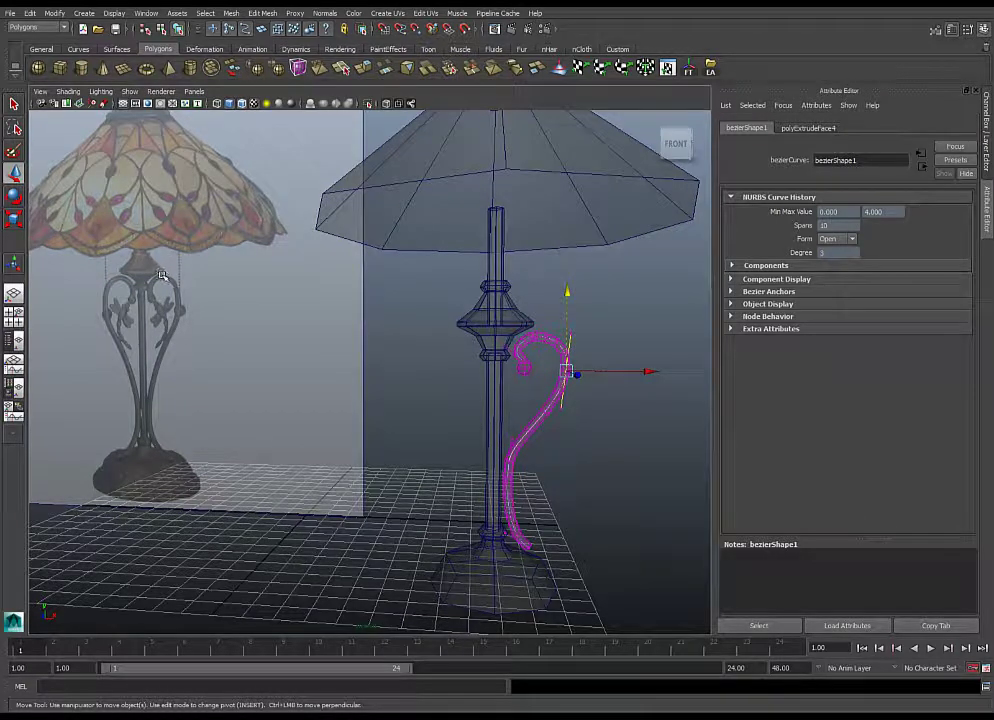
left_click_drag(512, 373, 530, 359, "alt")
left_click_drag(643, 370, 622, 369)
left_click(554, 332)
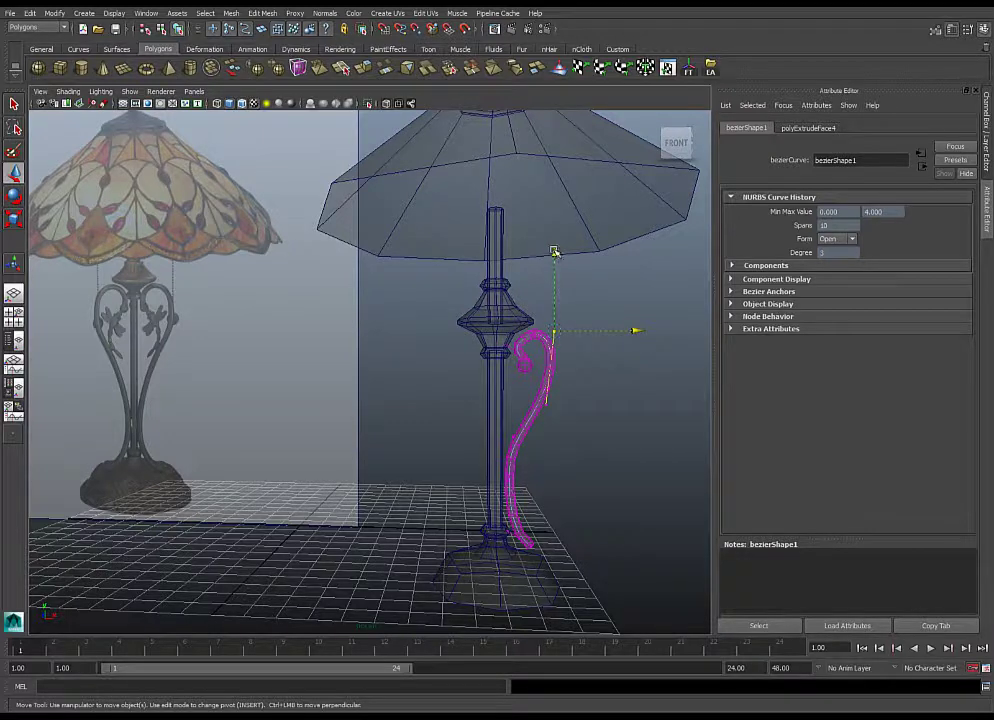
left_click_drag(555, 252, 560, 265)
mouse_move(538, 390)
left_mouse_down()
mouse_move(568, 410)
mouse_move(605, 398)
mouse_move(533, 387)
left_mouse_up()
Adjust the anchor at the arm's lower bend beside the stem and shift the bottom end anchor slightly inward.
left_click_drag(499, 397, 528, 459)
right_click_drag(555, 426, 548, 440, "alt")
left_click_drag(548, 440, 617, 419, "alt")
middle_click_drag(579, 475, 513, 404, "alt")
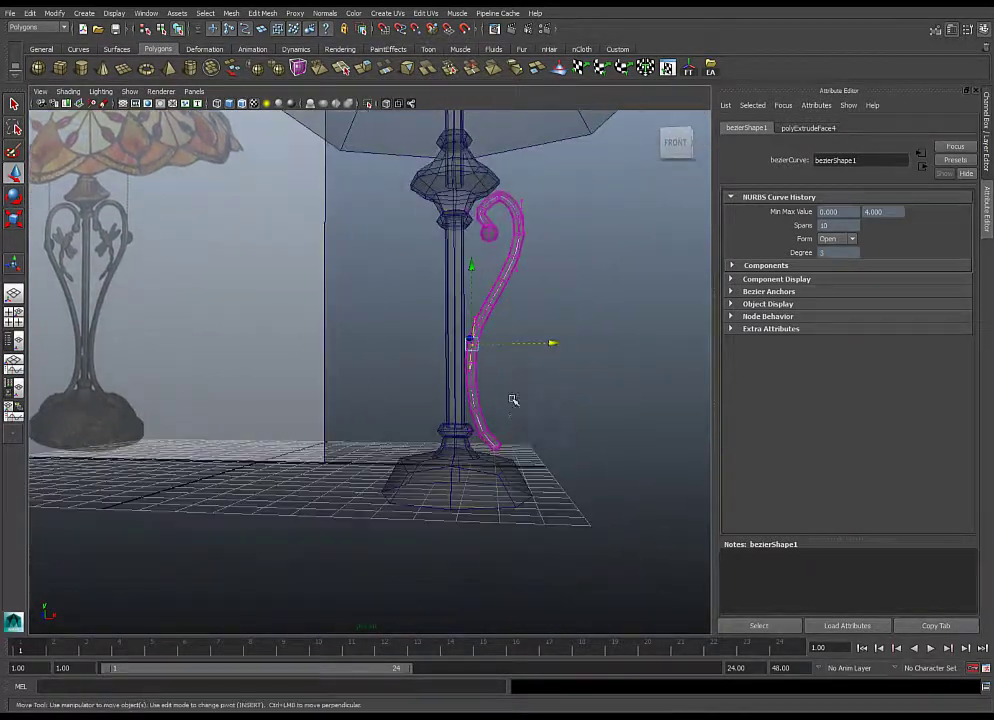
right_click_drag(513, 404, 519, 445, "alt")
left_click_drag(518, 452, 553, 486)
mouse_move(535, 472)
left_mouse_down()
mouse_move(404, 459)
mouse_move(521, 467)
left_mouse_up()
Inspect how the arm's bottom end meets the lamp base from several angles.
middle_click_drag(521, 467, 464, 385, "alt")
right_click_drag(464, 385, 464, 397, "alt")
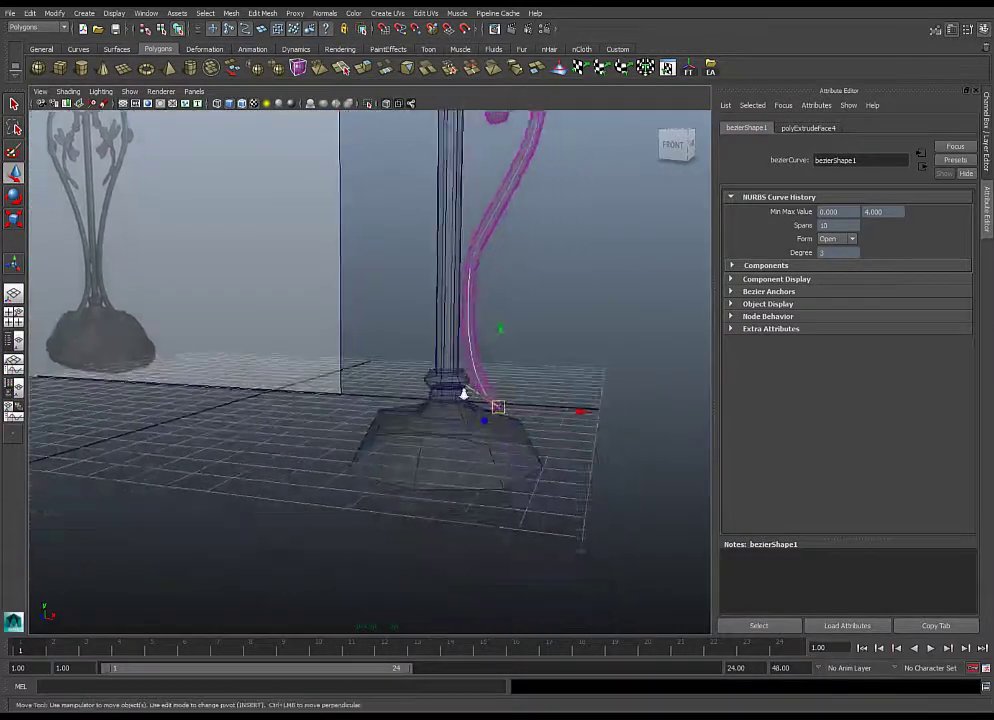
left_click_drag(464, 397, 412, 378, "alt")
right_click_drag(412, 378, 521, 415, "alt")
left_click_drag(521, 415, 511, 412, "alt")
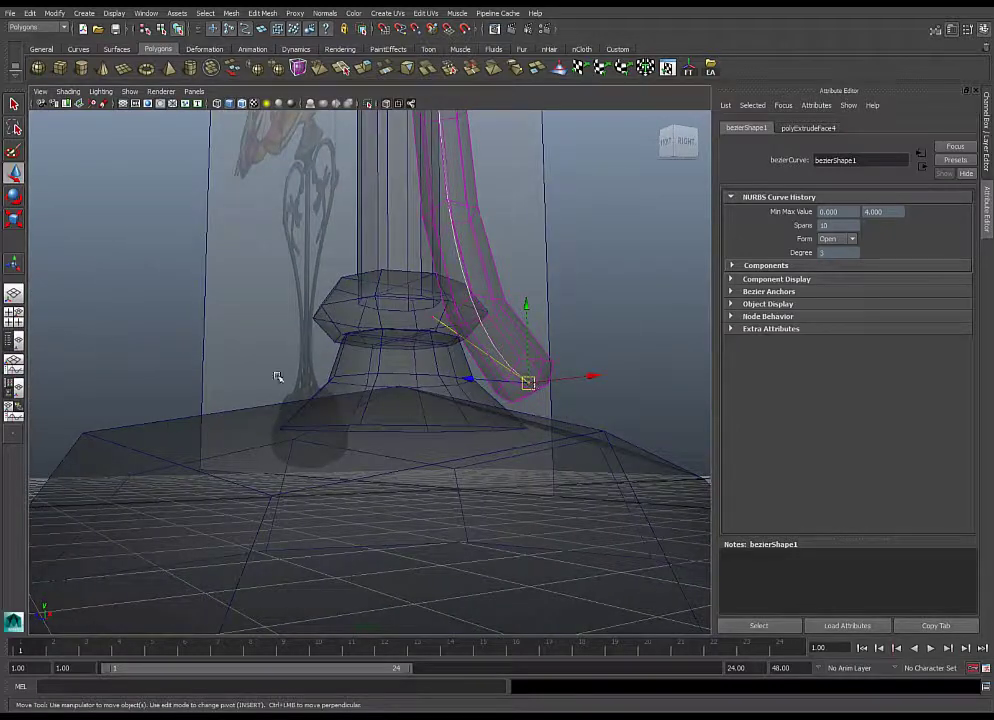
left_click_drag(260, 345, 76, 366, "alt")
left_click_drag(457, 447, 344, 400, "alt")
Leave curve editing and select the end faces at the bottom of the scroll arm.
right_click(340, 388)
left_click(375, 375)
left_click(340, 393)
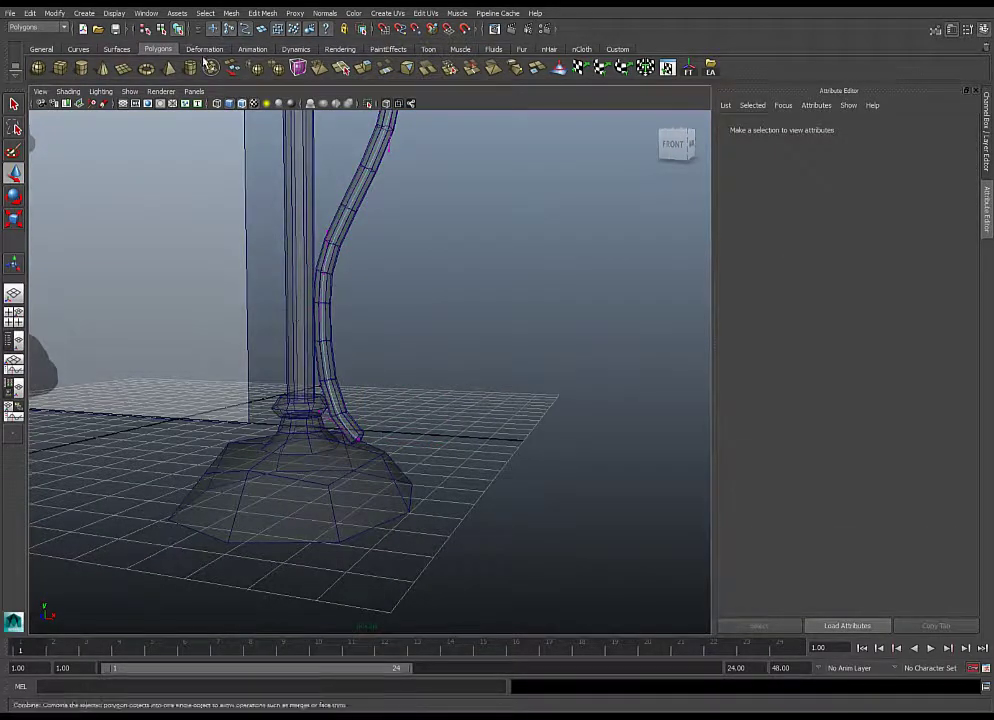
left_click(358, 436)
left_click_drag(375, 459, 333, 435, "alt")
scroll(330, 450, "up", 5)
middle_click_drag(298, 449, 366, 431, "alt")
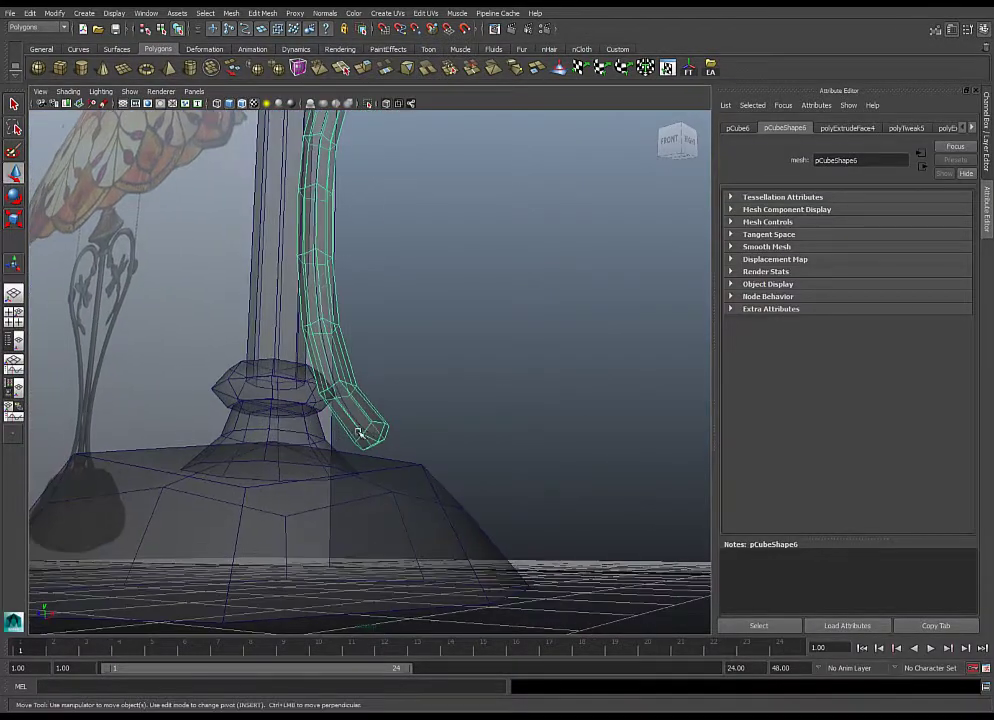
right_click_drag(392, 430, 395, 456)
left_click(374, 434)
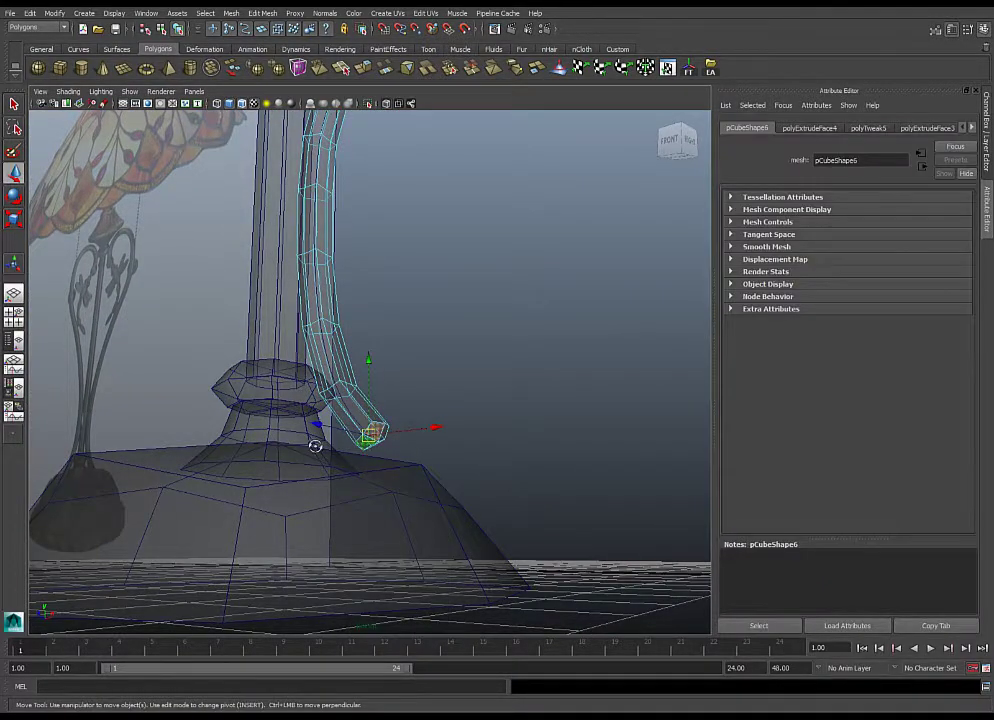
left_click_drag(311, 444, 458, 462, "alt")
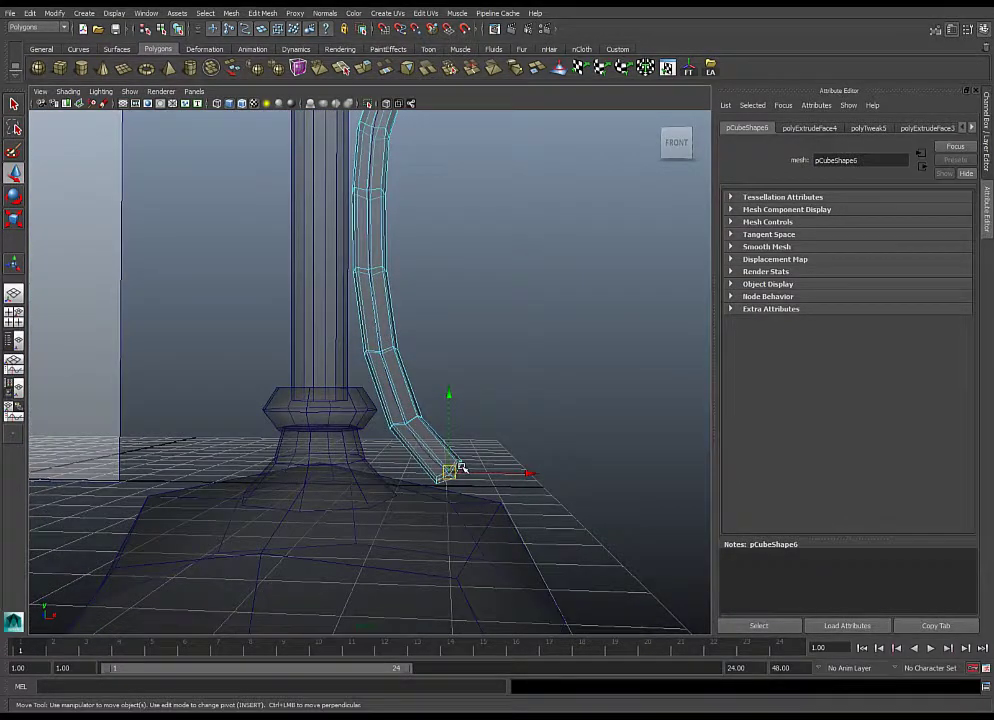
Extrude the arm's bottom end faces twice to form a short foot, flaring the first extrusion to a local scale of 1.317.
right_click_drag(461, 467, 455, 497, "shift")
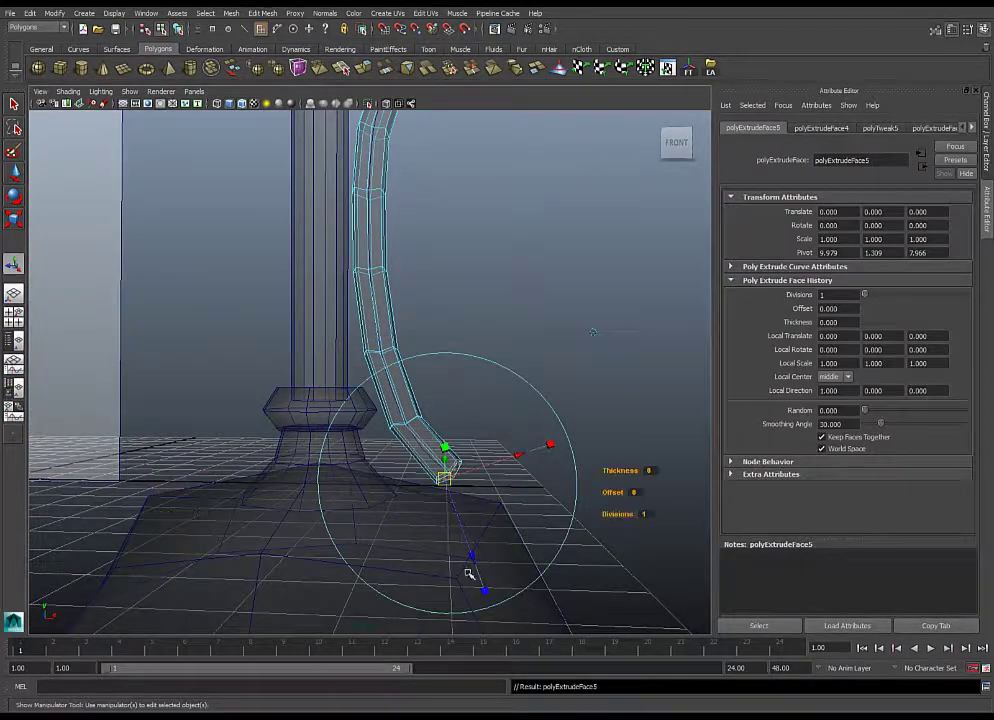
left_click_drag(473, 556, 476, 565)
left_click(490, 595)
mouse_move(452, 489)
left_mouse_down()
mouse_move(462, 486)
mouse_move(457, 499)
left_mouse_up()
middle_click_drag(457, 499, 463, 447, "alt")
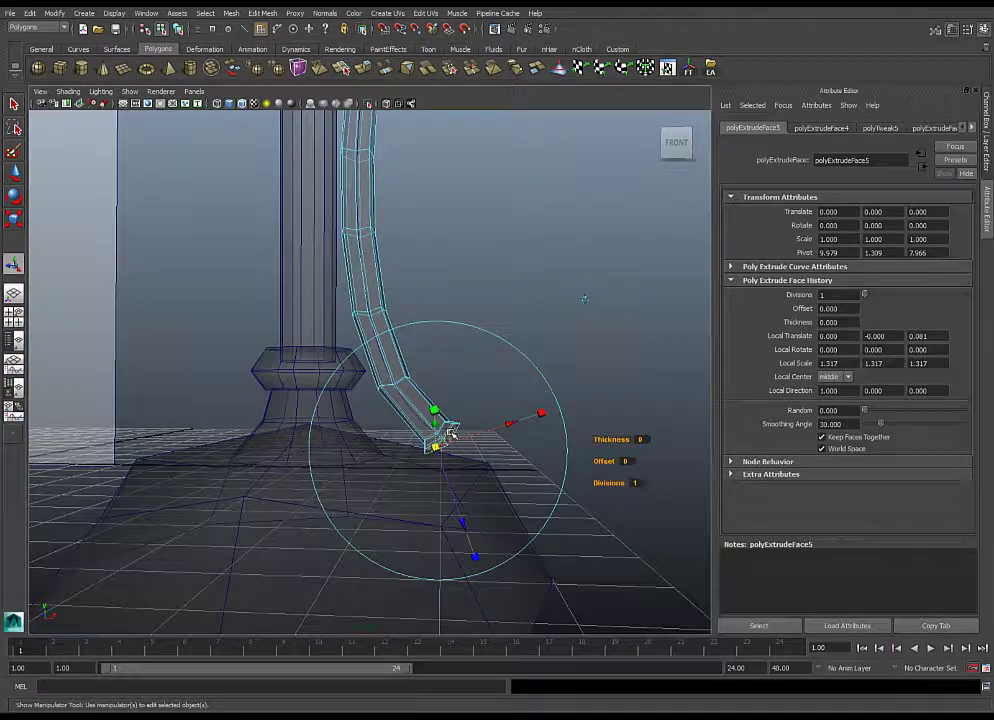
right_click_drag(451, 432, 451, 462, "shift")
left_click_drag(466, 519, 411, 496)
Scale up the edge loop around the arm's foot to about 1.1 times and return to object mode.
left_click_drag(466, 442, 440, 453, "alt")
right_click_drag(440, 453, 441, 424)
left_click(428, 464)
left_click_drag(427, 464, 452, 459, "alt")
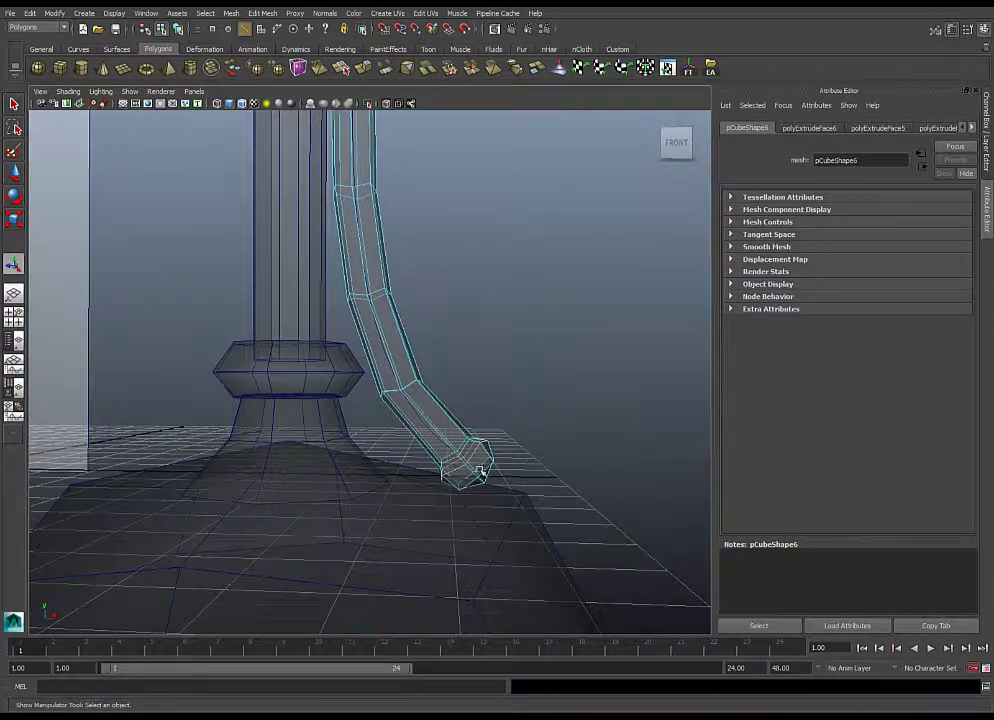
key("w")
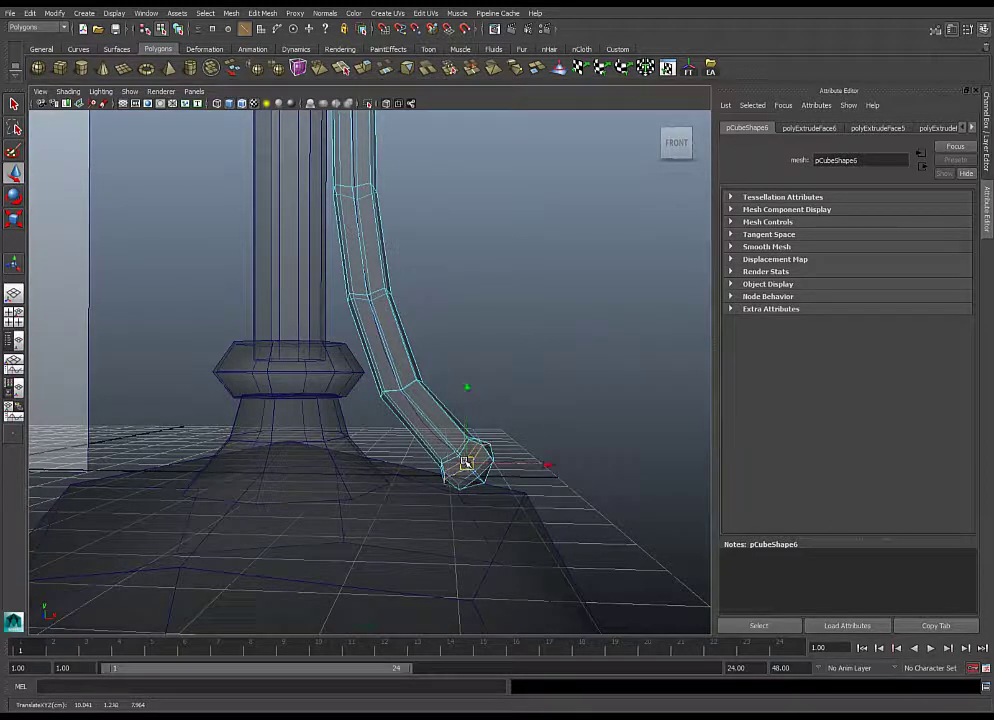
key("r")
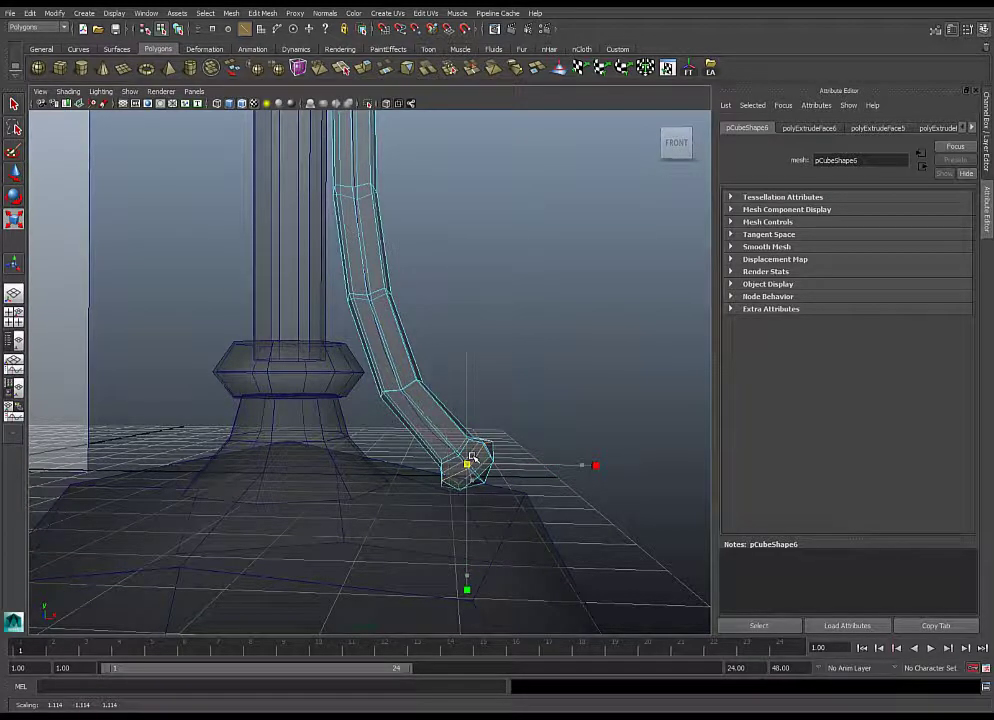
left_click_drag(472, 457, 473, 456)
mouse_move(442, 402)
right_mouse_down()
mouse_move(464, 394)
mouse_move(438, 385)
right_mouse_up()
left_click(464, 393)
middle_click_drag(438, 385, 464, 470, "alt")
scroll(465, 469, "down", 4)
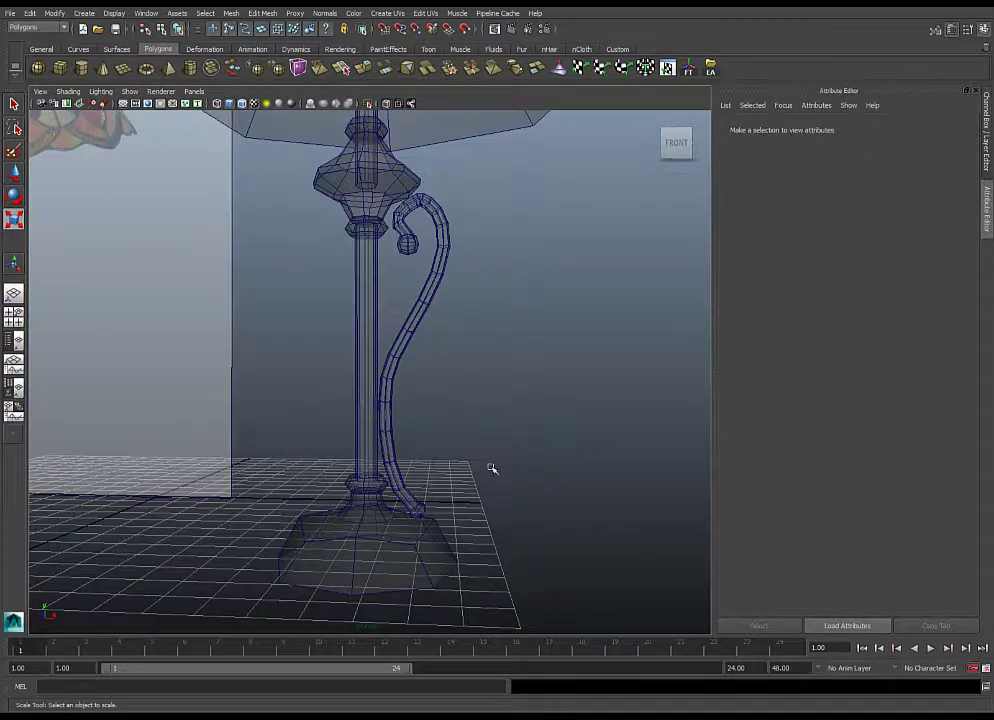
Turn off X-ray shading and select the arm while comparing the whole lamp with the reference image.
left_click(387, 106)
scroll(450, 313, "down", 5)
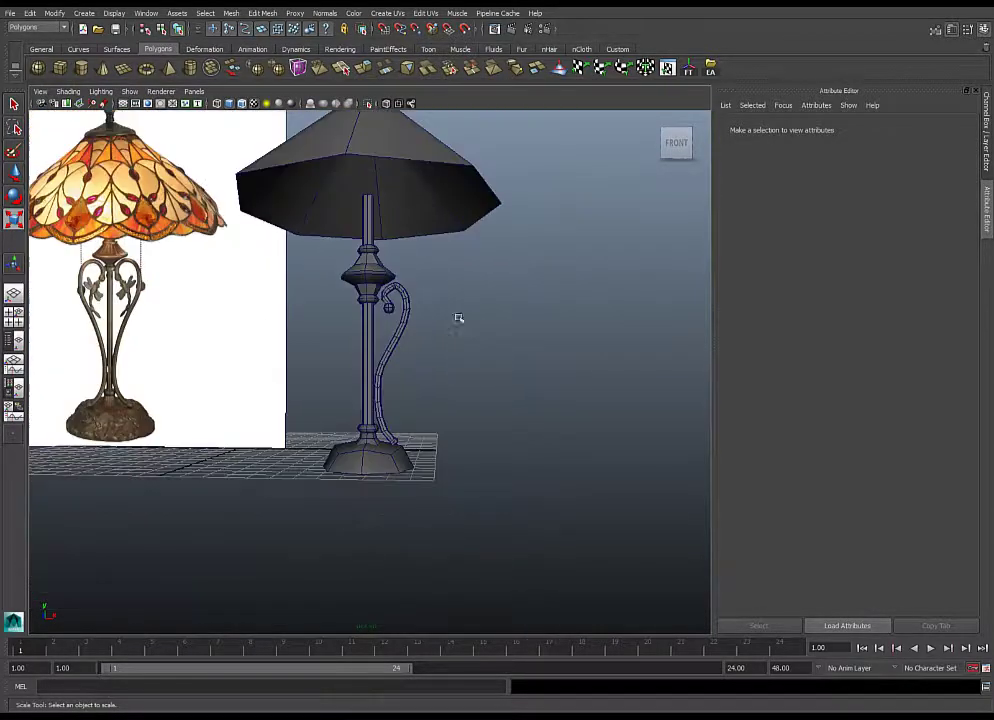
mouse_move(450, 313)
left_mouse_down("alt")
mouse_move(442, 328)
mouse_move(473, 335)
left_mouse_up("alt")
middle_click_drag(473, 335, 488, 345, "alt")
scroll(470, 340, "up", 2)
left_click(478, 336)
scroll(494, 352, "up", 2)
left_click_drag(494, 353, 497, 370, "alt")
Try to save the scene file.
key("q")
key("ctrl+s")
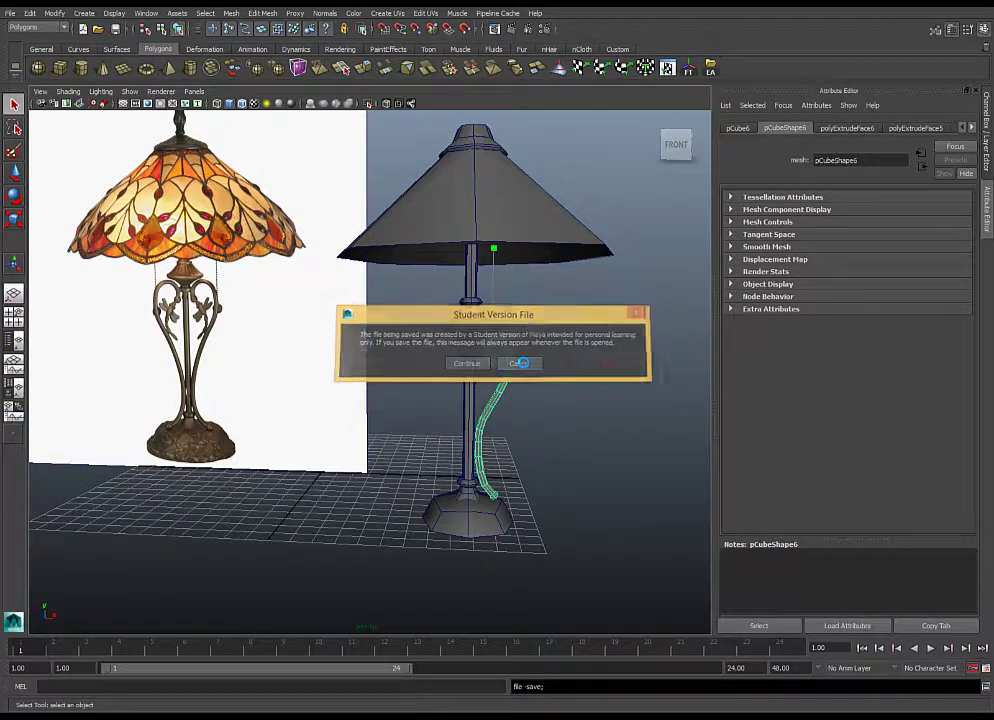
left_click(511, 366)
key("r")
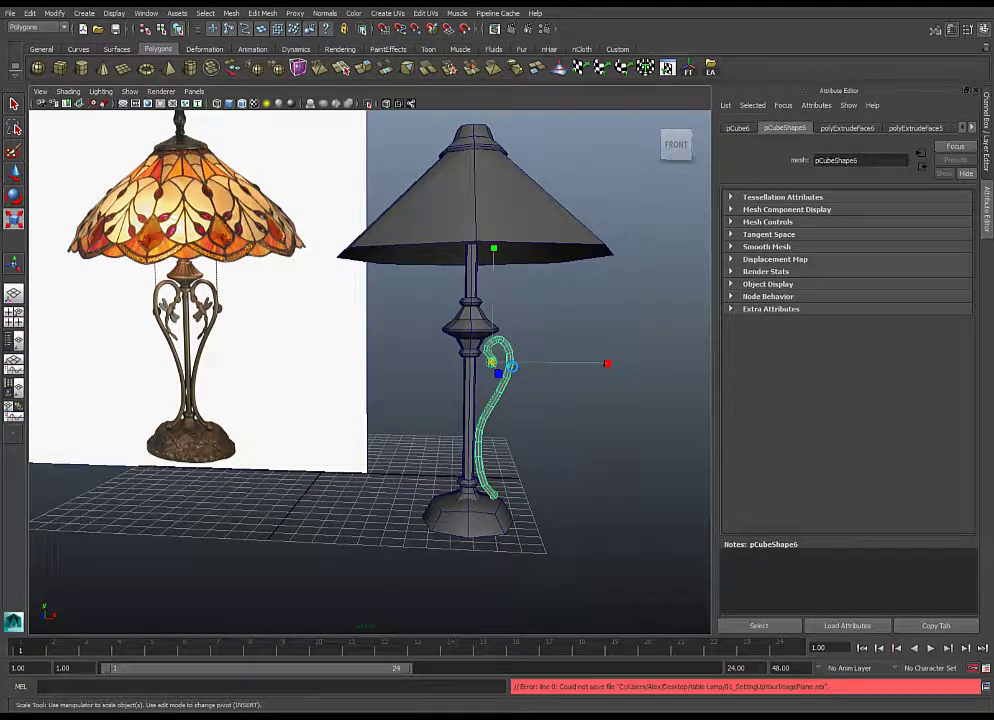
left_click_drag(519, 325, 514, 324, "alt")
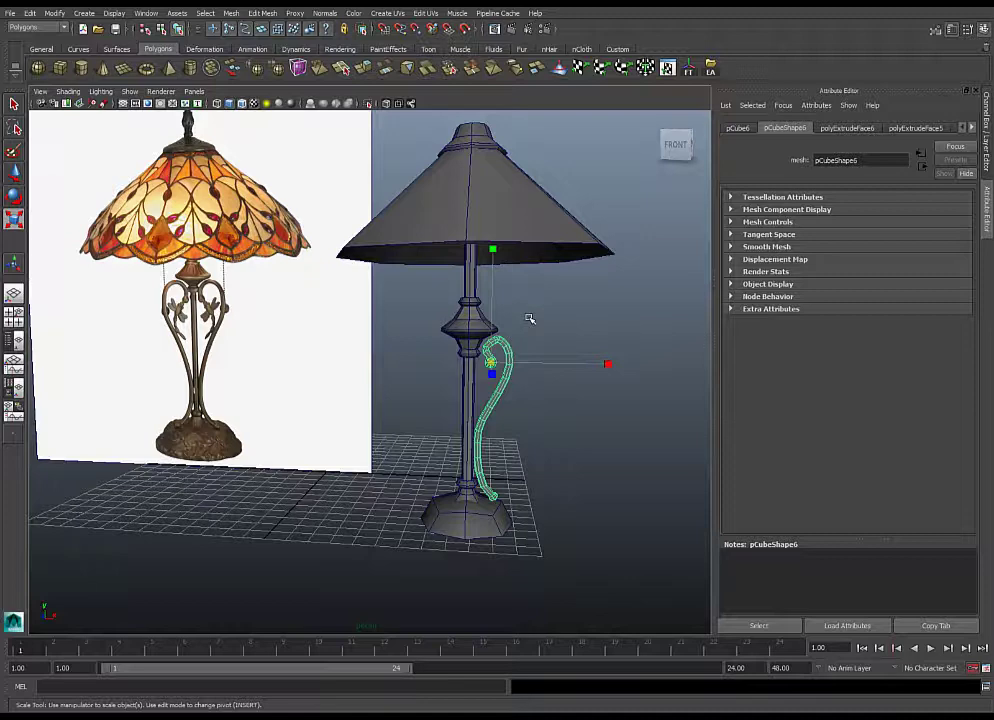
Delete the construction history of all objects and check the shade, stem and arm for leftover history.
left_click(30, 13)
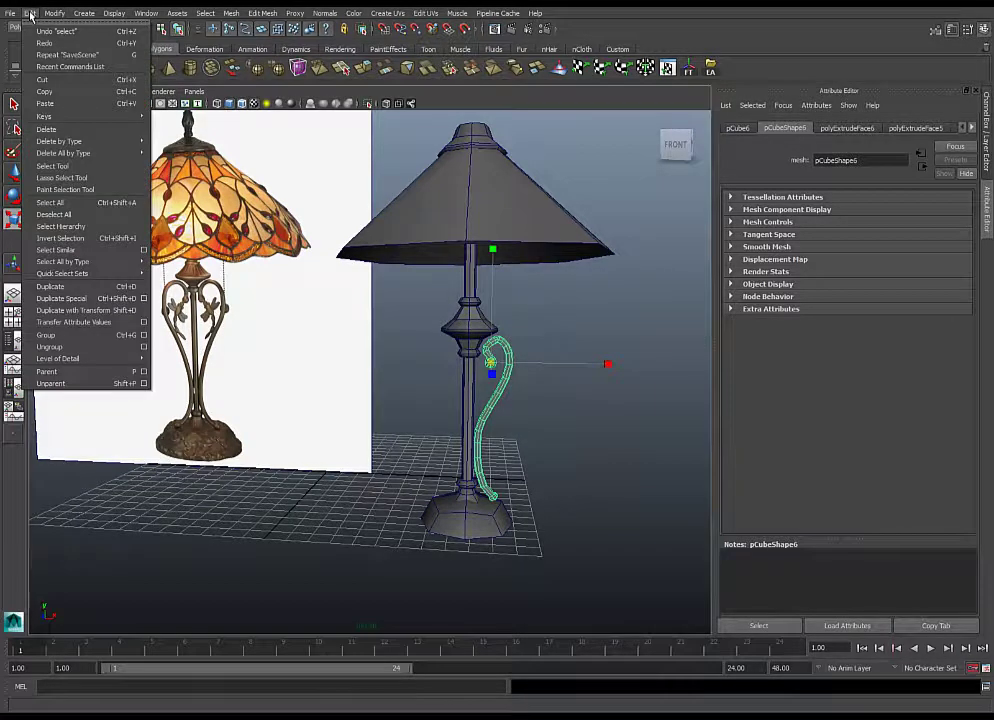
mouse_move(70, 152)
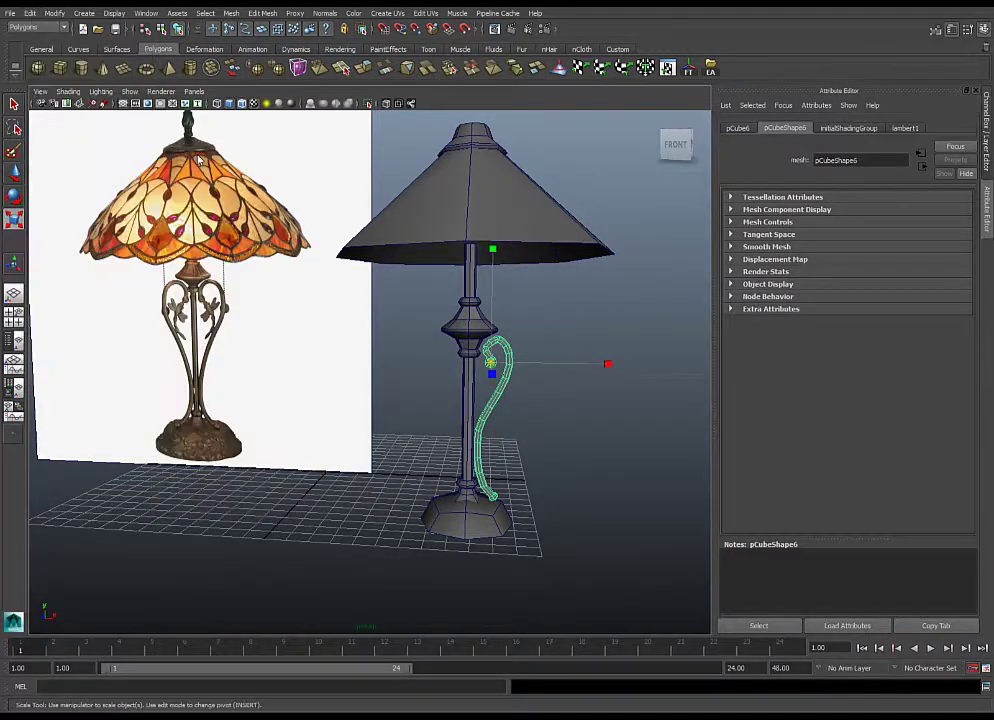
key("ctrl+a")
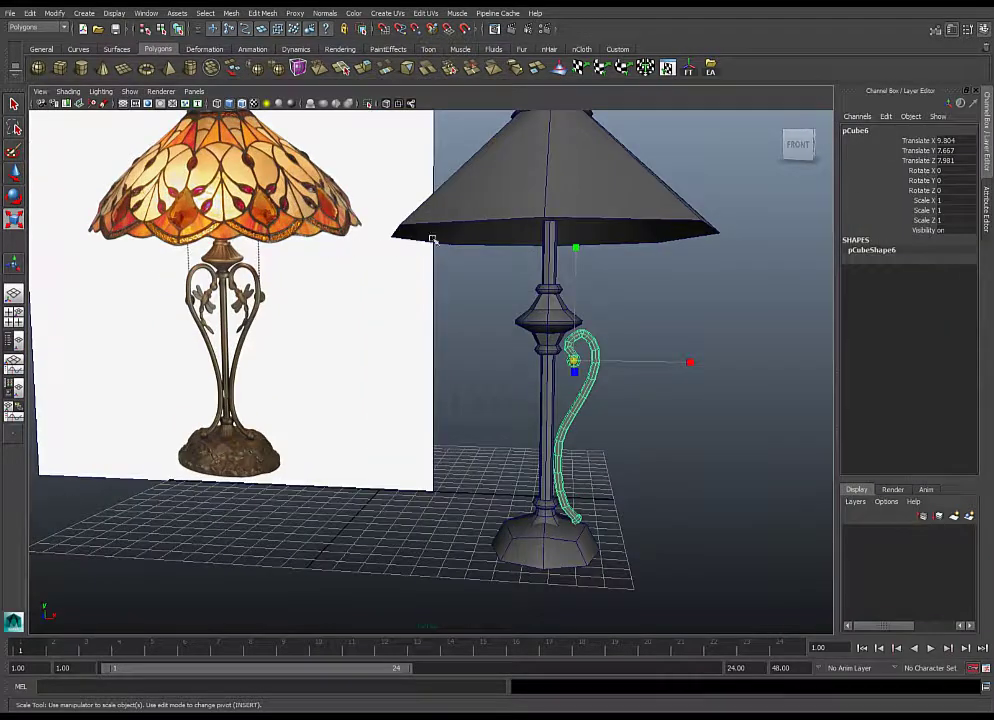
left_click(640, 201)
left_click(565, 264)
left_click(546, 326)
left_click(550, 372)
left_click(586, 334)
left_click_drag(581, 330, 577, 345, "alt")
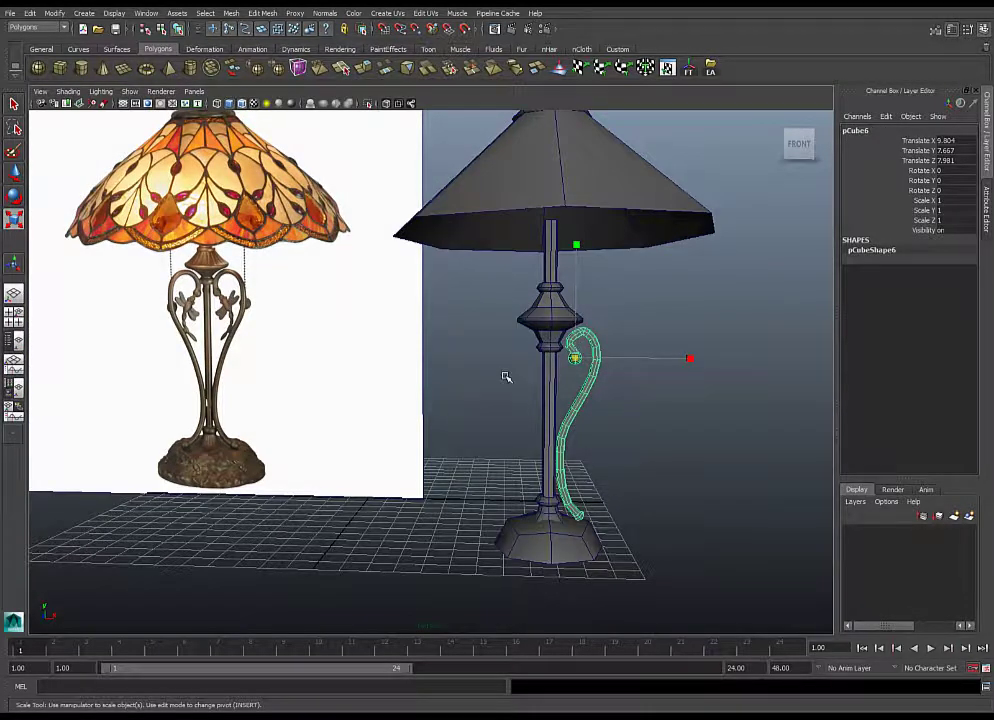
Move the arm's pivot point to the centre of the lamp stem.
key("Insert")
mouse_move(573, 357)
left_mouse_down()
mouse_move(461, 372)
mouse_move(584, 363)
left_mouse_up()
key("Insert")
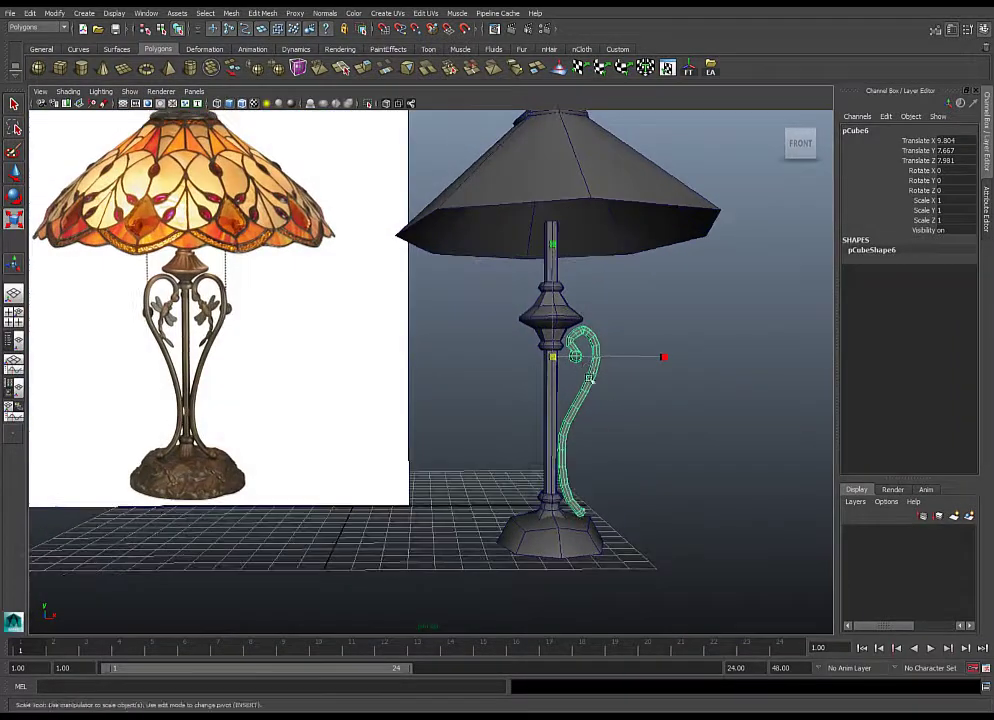
Mirror the arm to the other side of the stem with Duplicate Special as a copy with X scale -1.
left_click(29, 13)
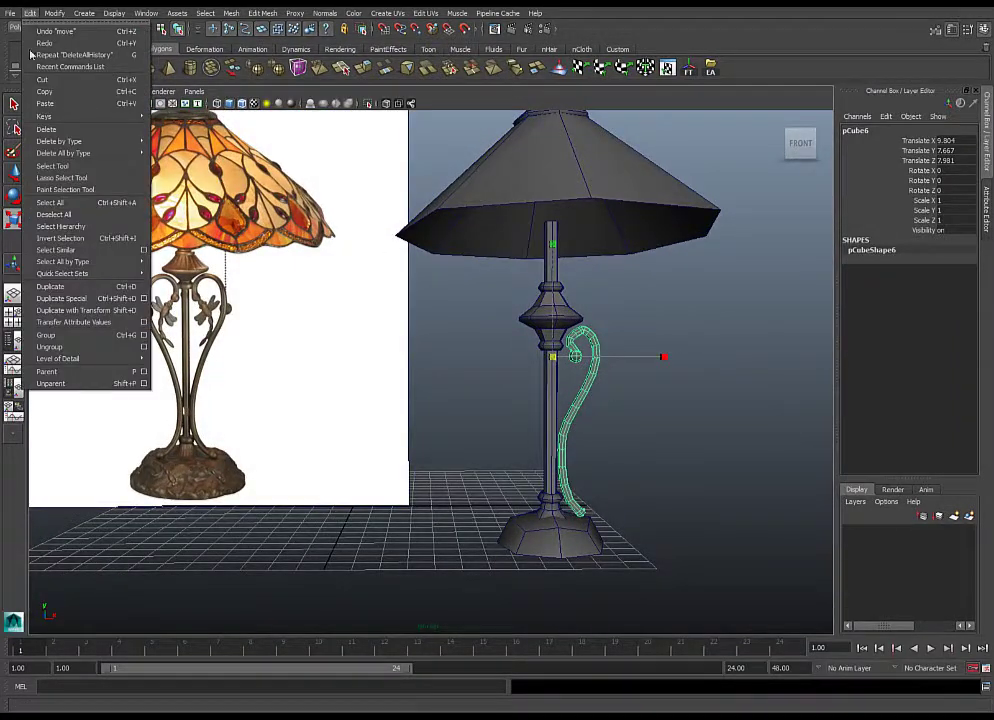
left_click(141, 298)
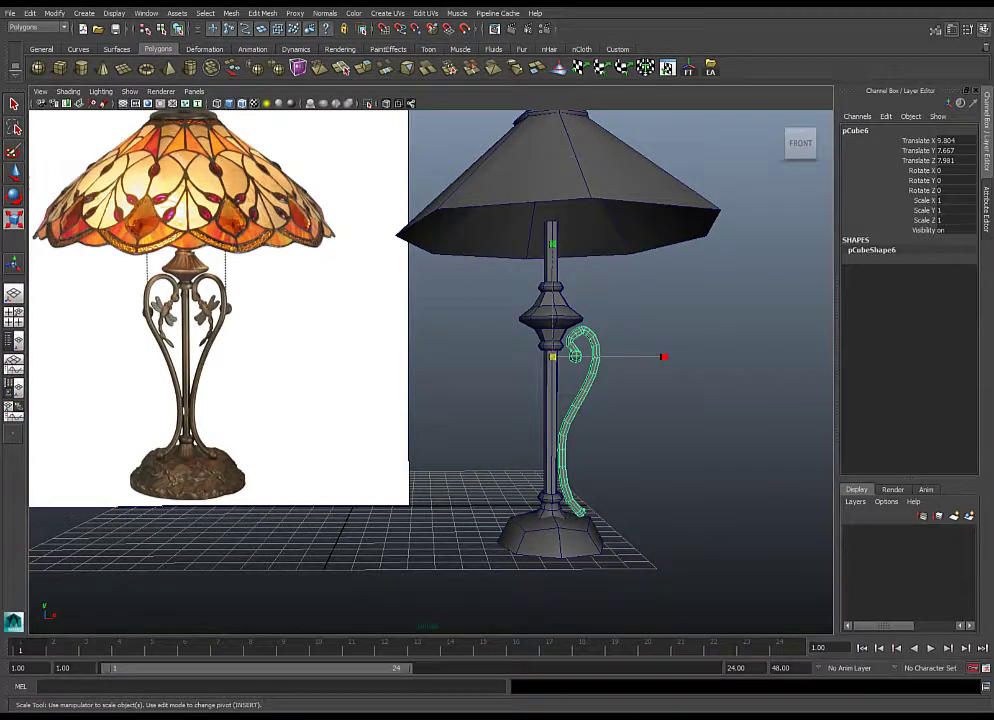
left_click_drag(308, 484, 258, 483)
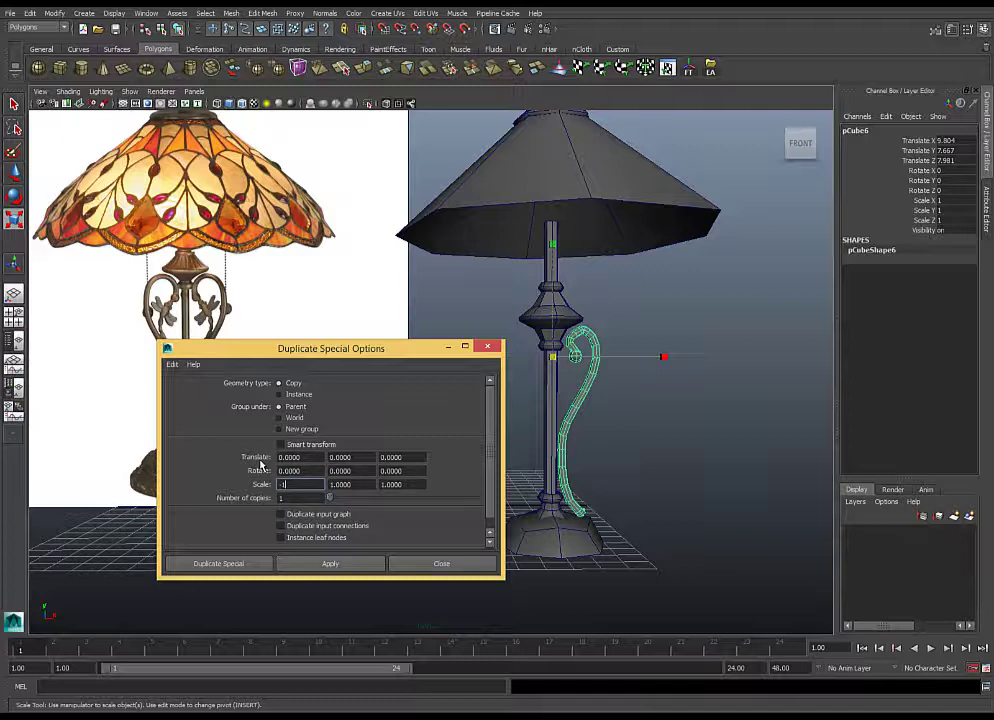
left_click(342, 568)
left_click(441, 564)
left_click_drag(589, 380, 589, 355, "alt")
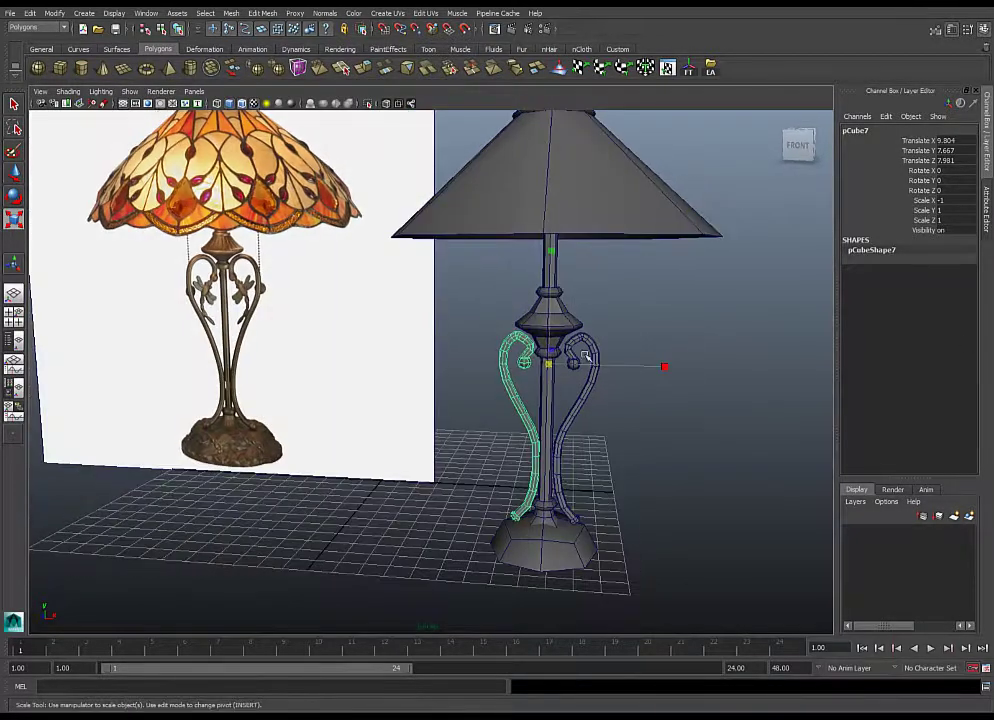
Try moving the ball-end vertices of the original arm closer to the stem.
right_click(594, 344)
left_click(595, 347)
scroll(597, 394, "down", 5)
mouse_move(582, 402)
left_mouse_down("alt")
mouse_move(518, 406)
mouse_move(586, 394)
left_mouse_up("alt")
scroll(559, 393, "up", 5)
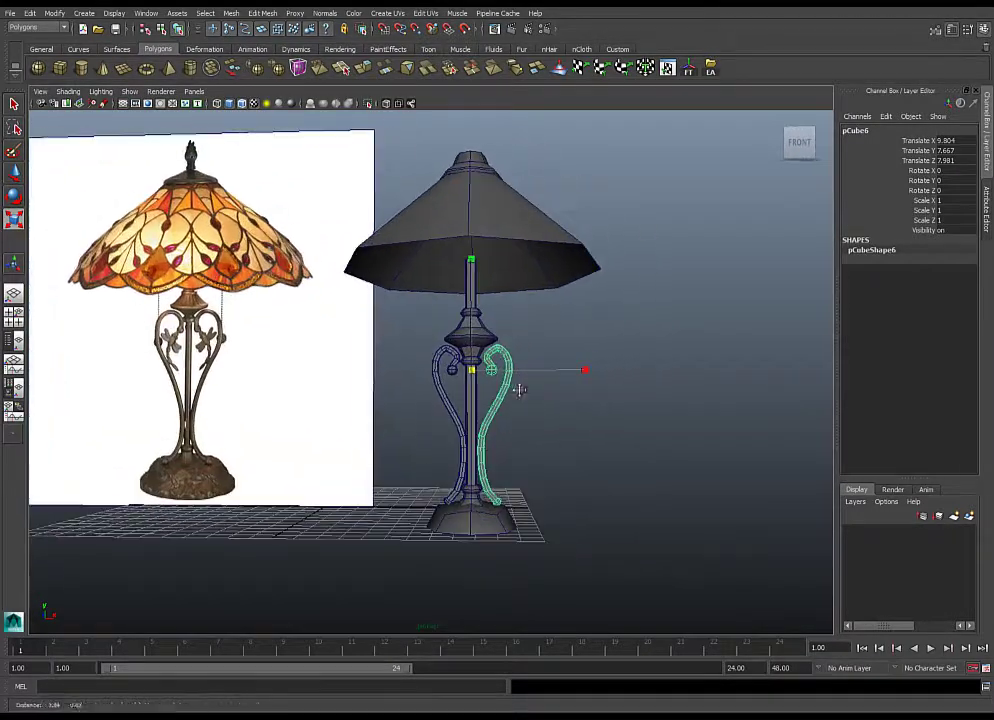
scroll(519, 392, "up", 2)
right_click_drag(510, 360, 520, 378)
left_click(506, 366)
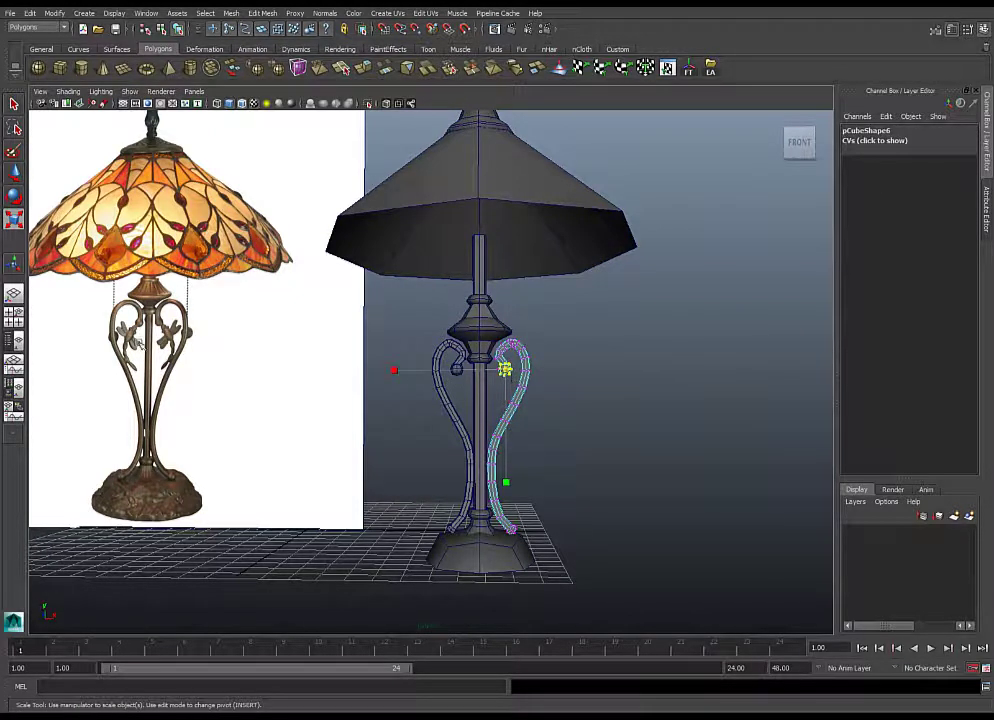
key("w")
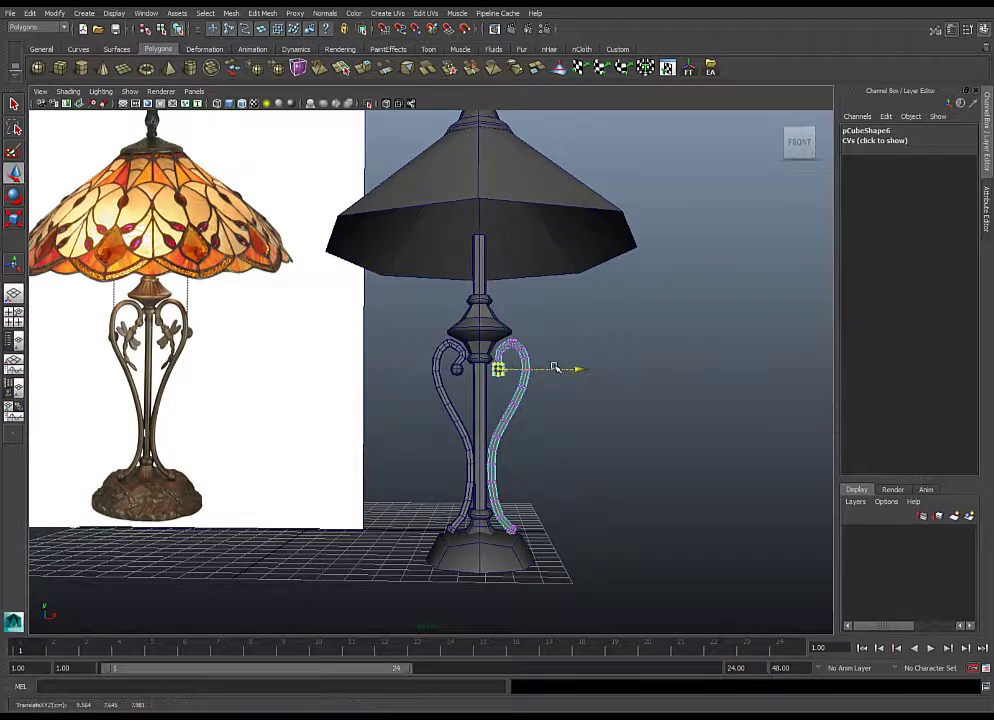
Undo the ball-end vertex move and delete the mirrored copy of the arm.
key("ctrl+z")
key("ctrl+z")
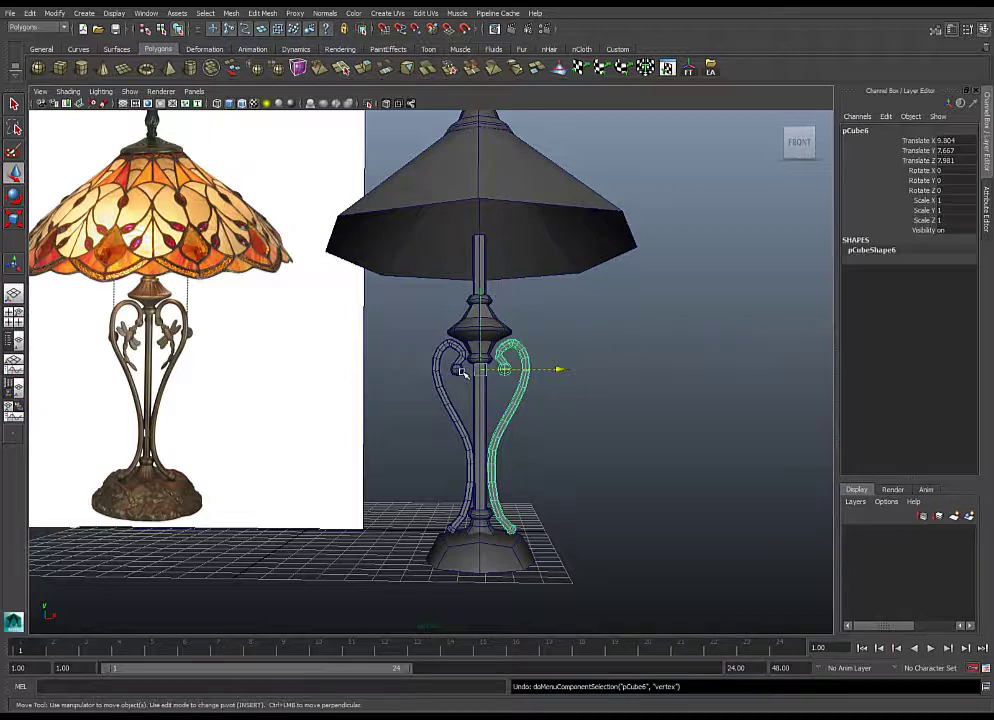
key("ctrl+z")
key("ctrl+z")
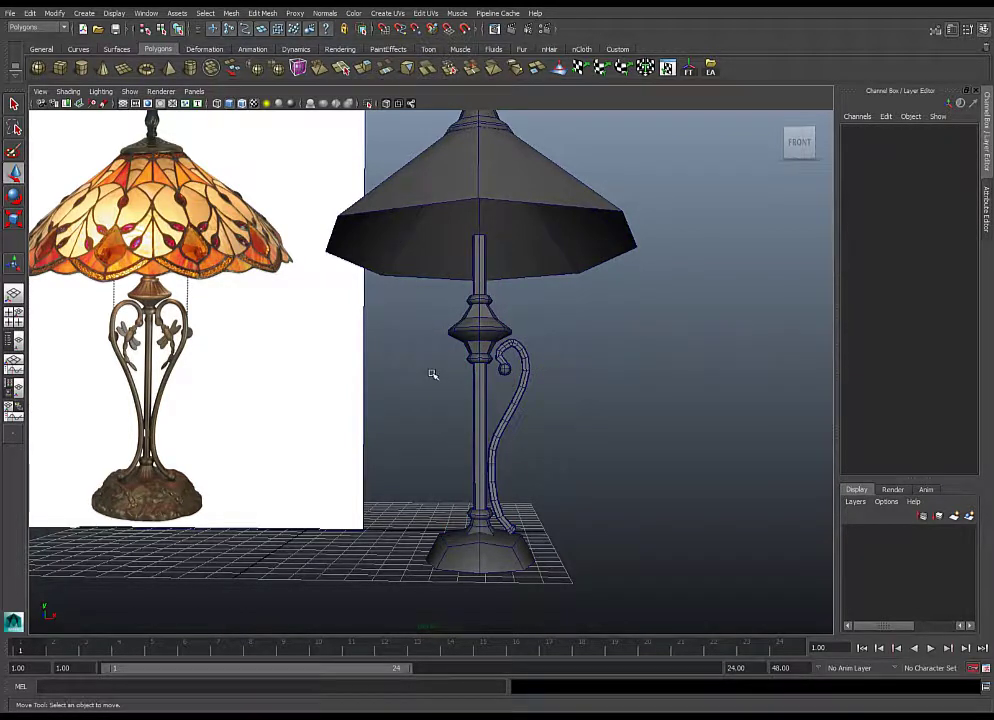
Mirror the arm across the stem again with Duplicate Special, using Instance as the geometry type.
left_click(30, 12)
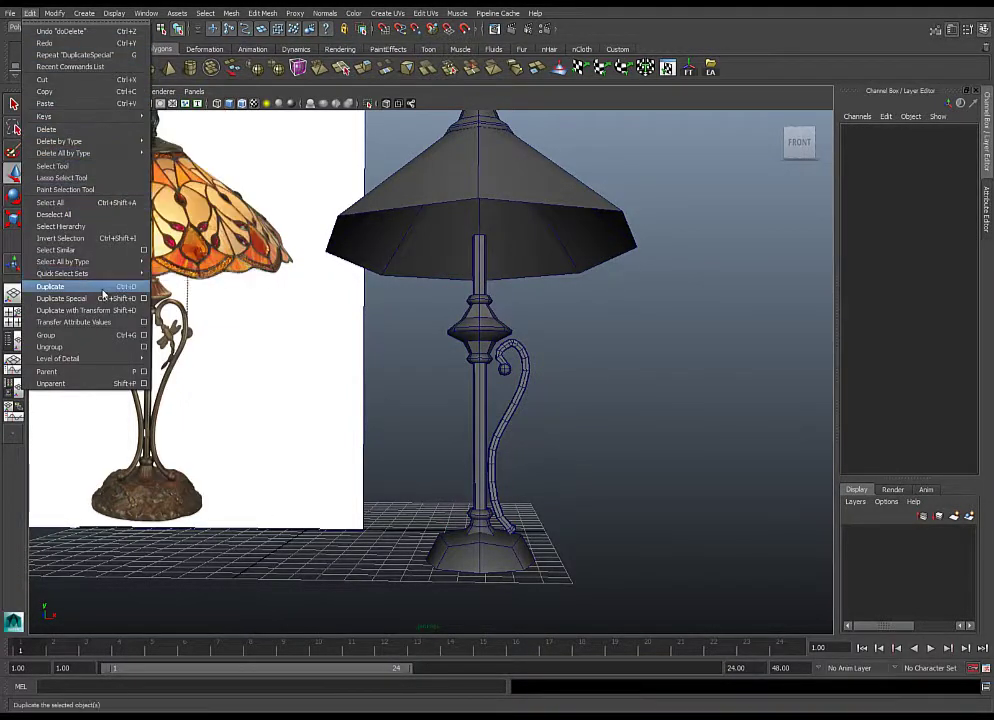
left_click(143, 298)
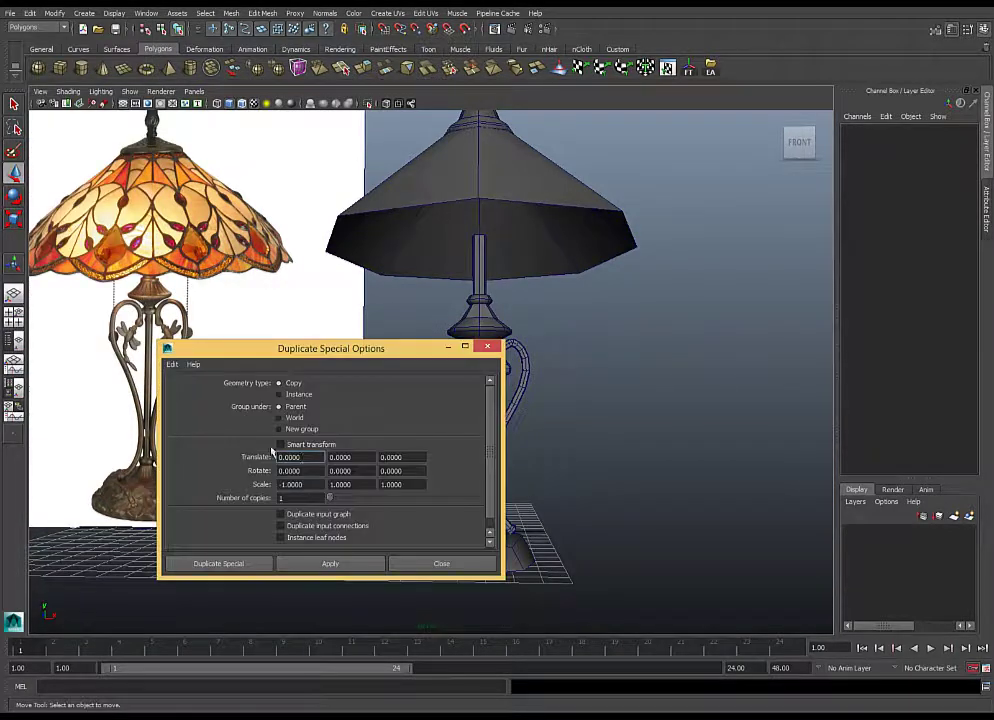
left_click(292, 396)
left_click_drag(367, 349, 286, 280)
left_click(519, 347)
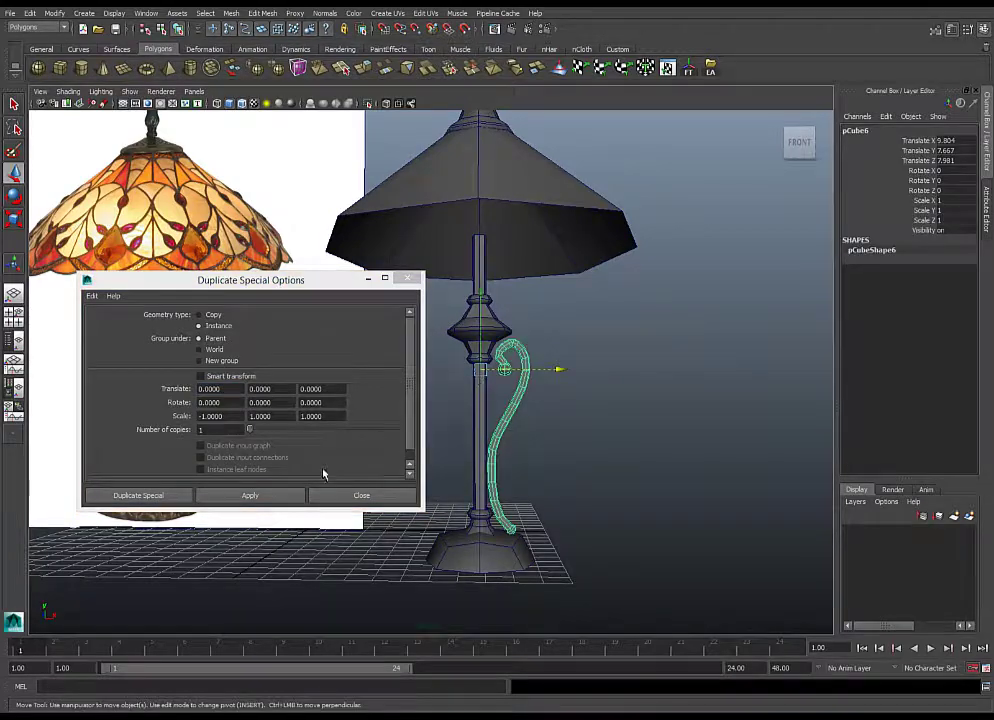
left_click(250, 495)
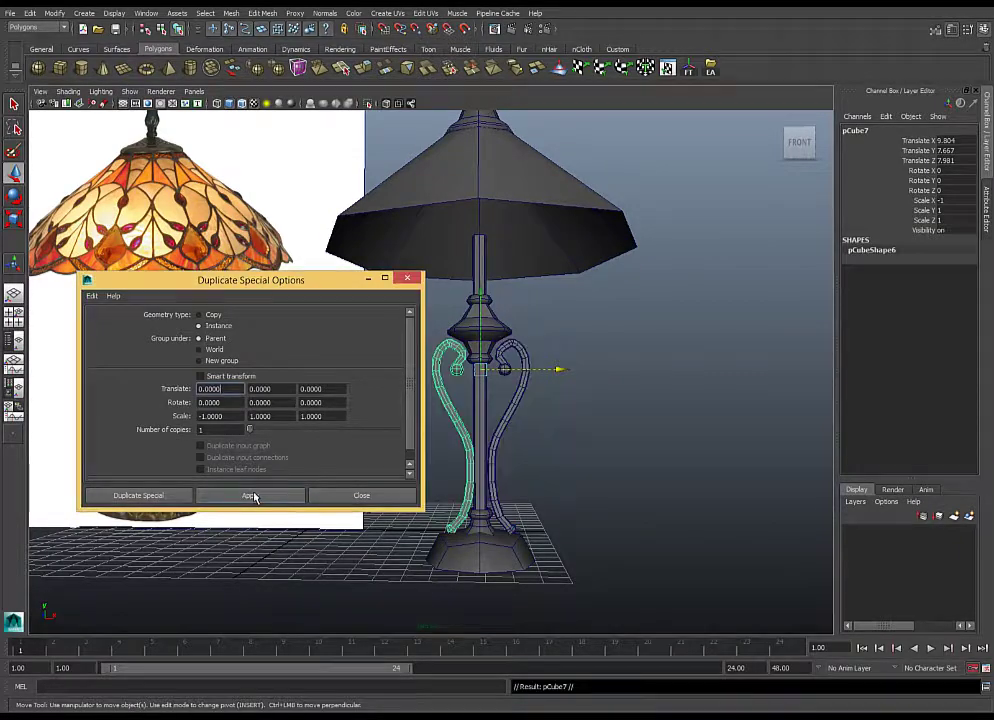
left_click(407, 280)
Select the ball-end vertices of the original arm and try rotating them slightly, undoing the rotation.
left_click_drag(506, 338, 560, 347, "alt")
left_click(507, 343)
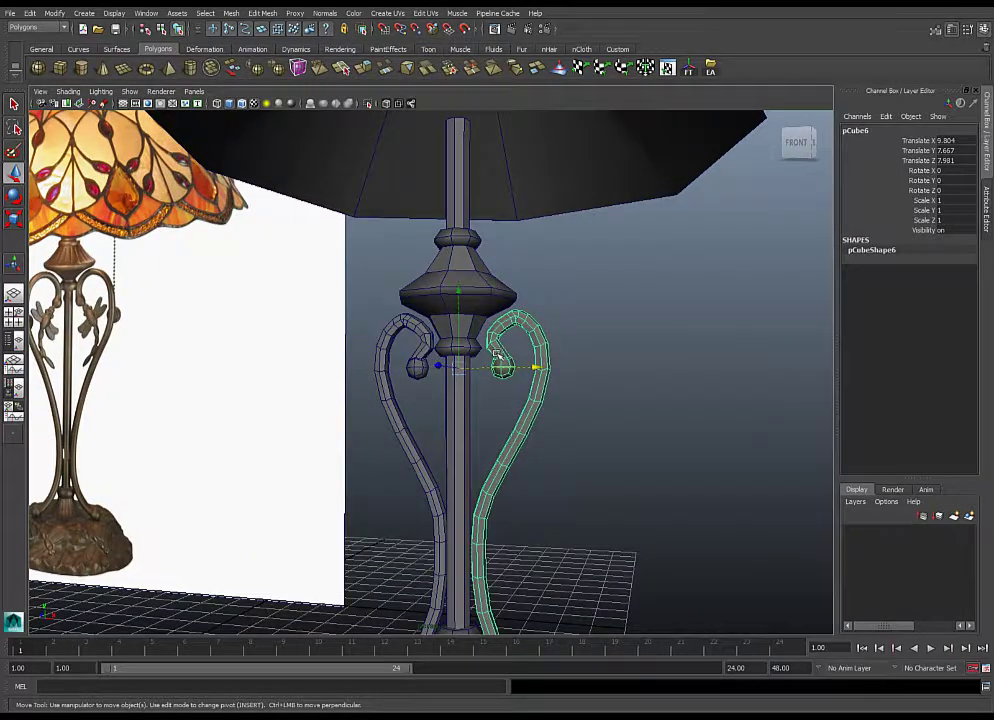
right_click_drag(496, 352, 444, 353)
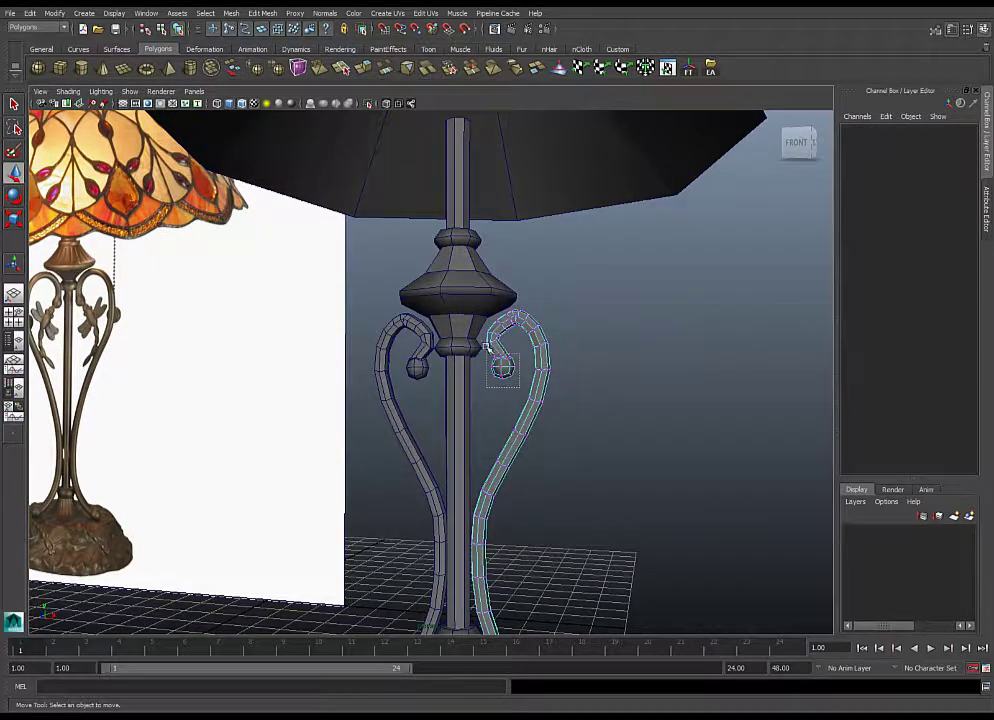
left_click_drag(486, 347, 485, 345)
left_click_drag(487, 345, 532, 337, "alt")
key("e")
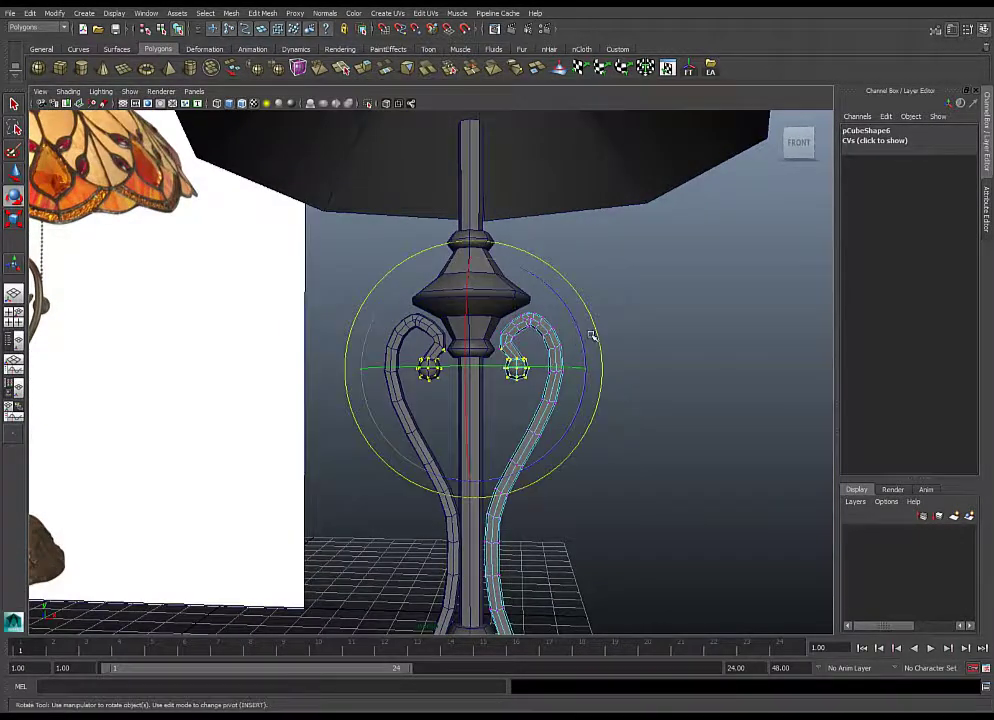
mouse_move(597, 329)
left_mouse_down()
mouse_move(586, 315)
mouse_move(597, 340)
left_mouse_up()
key("ctrl+z")
Rotate only the ball's vertices on the original arm inward and reposition the ball just below the curl's tip.
left_click_drag(527, 391, 500, 384)
left_click(641, 346)
left_click_drag(584, 346, 567, 316)
key("w")
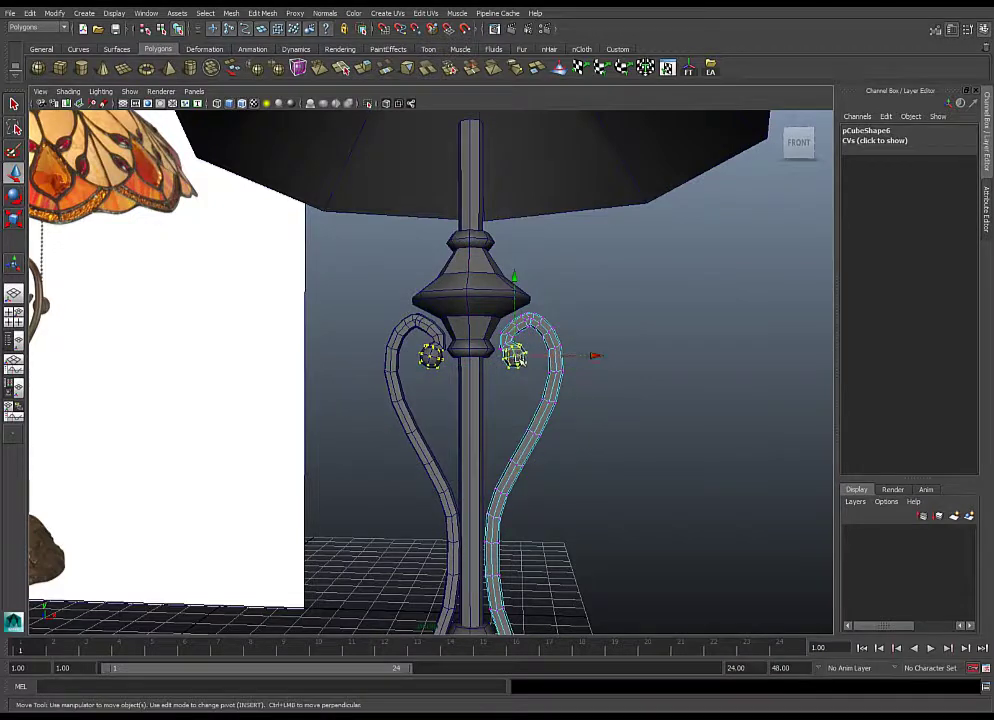
left_click_drag(515, 356, 513, 366)
key("e")
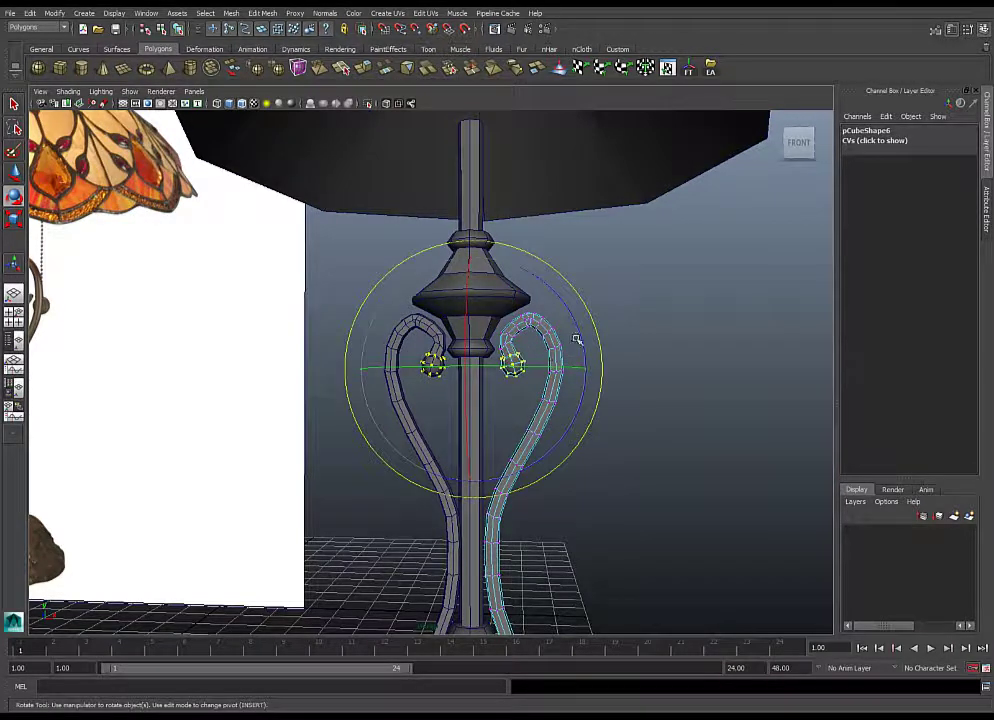
left_click_drag(577, 340, 574, 328)
key("w")
Move the edge loop at the top of the original arm's curl slightly outward along the bend.
scroll(470, 346, "down", 4)
mouse_move(470, 346)
middle_mouse_down("alt")
mouse_move(567, 357)
mouse_move(501, 331)
mouse_move(468, 334)
middle_mouse_up("alt")
scroll(560, 355, "up", 6)
left_click_drag(592, 354, 493, 366, "alt")
right_click_drag(580, 350, 583, 318)
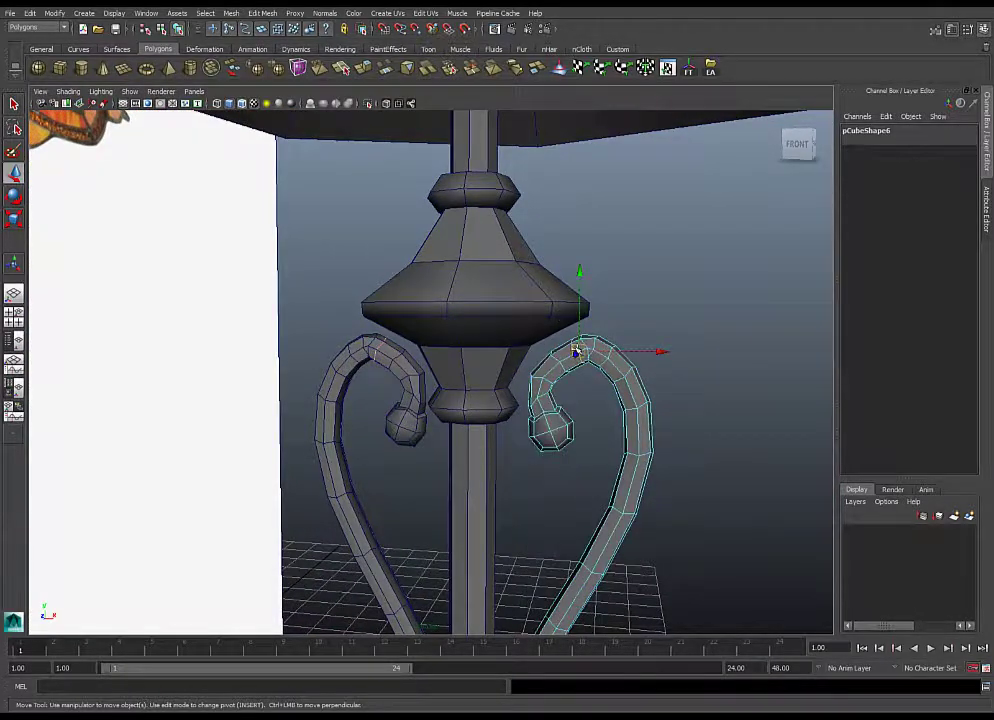
mouse_move(575, 349)
left_mouse_down()
mouse_move(601, 354)
mouse_move(585, 346)
left_mouse_up()
left_click(595, 344)
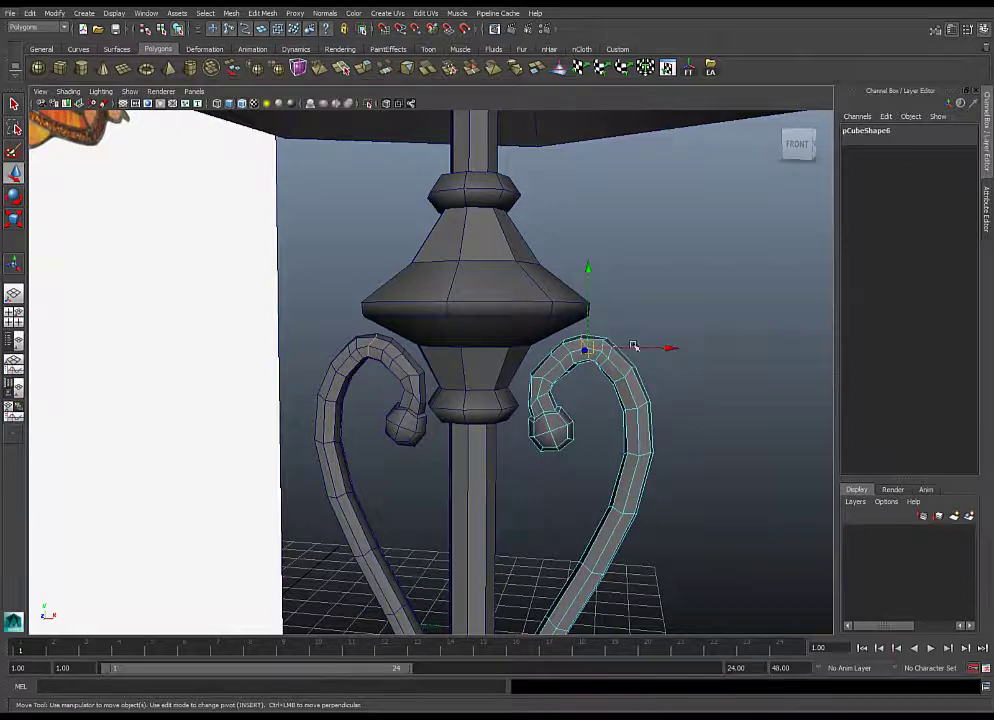
Flatten the edge loop at the curl's top along X, raise it slightly and leave edge editing.
key("r")
left_click_drag(709, 349, 623, 348)
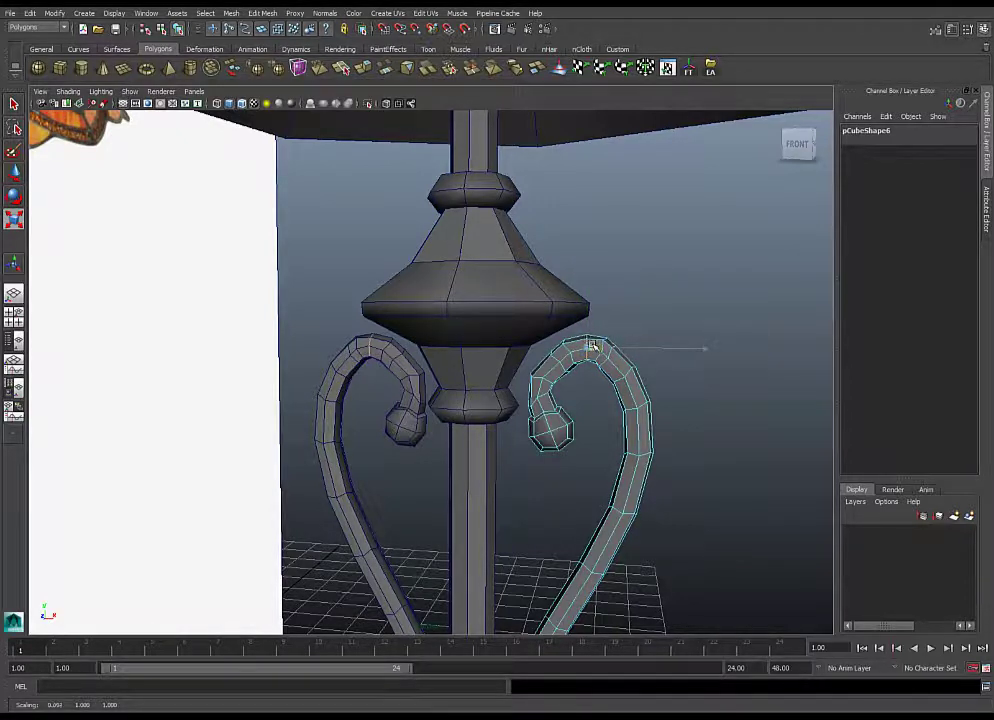
key("w")
left_click_drag(589, 298, 588, 297)
scroll(552, 362, "down", 3)
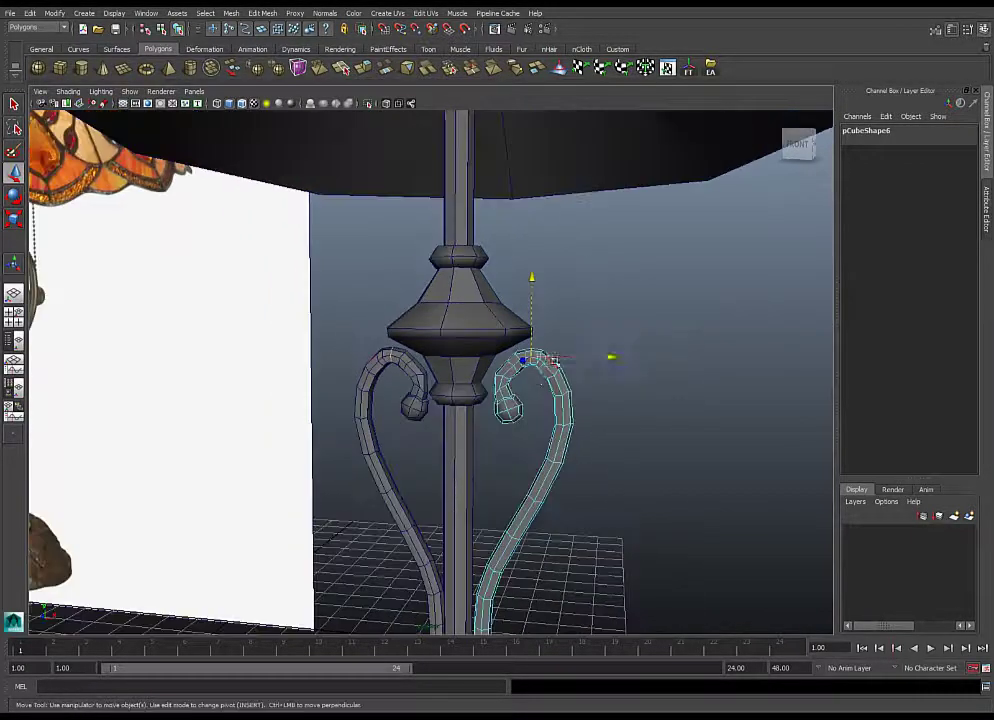
right_click(553, 366)
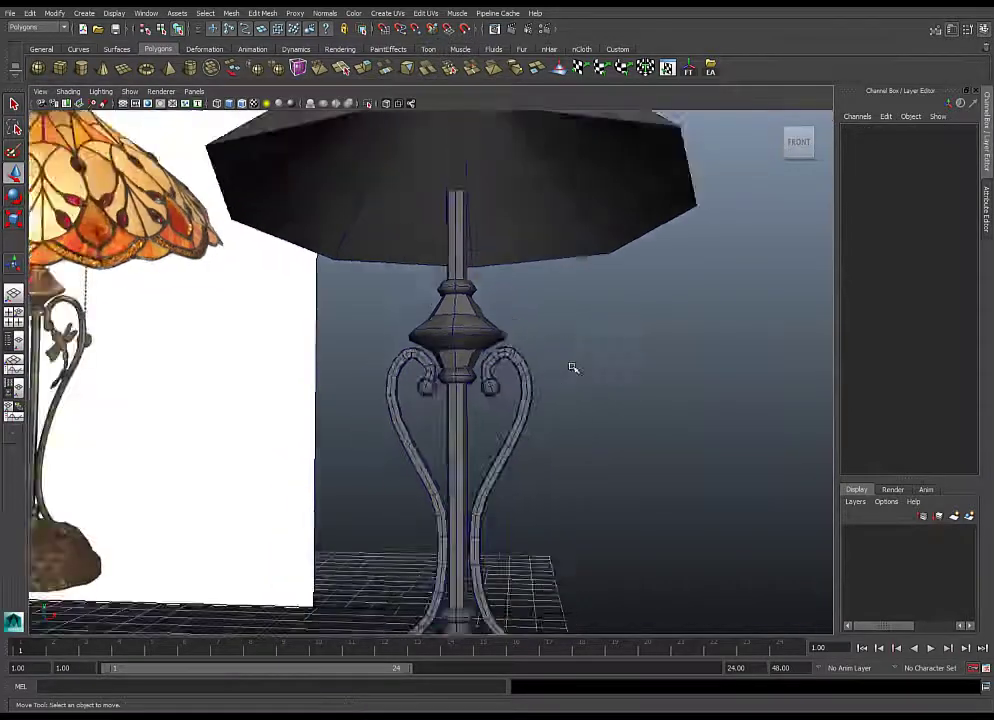
right_click_drag(572, 367, 536, 383, "alt")
middle_click_drag(536, 383, 603, 331, "alt")
left_click_drag(603, 331, 528, 348, "alt")
middle_click_drag(528, 348, 563, 366, "alt")
left_click_drag(563, 366, 588, 350, "alt")
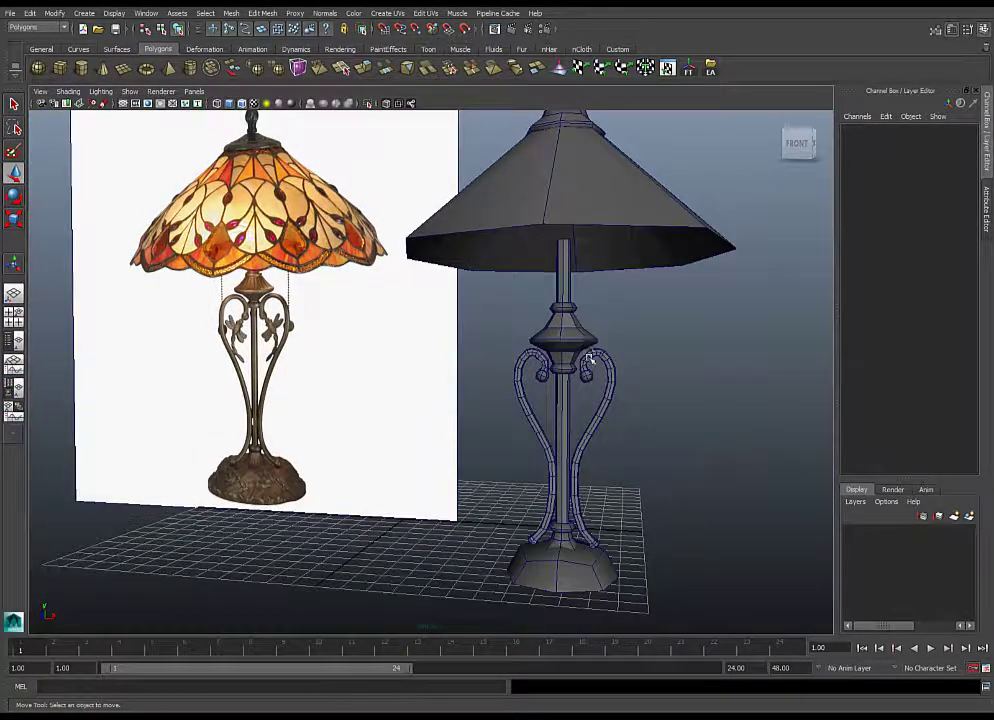